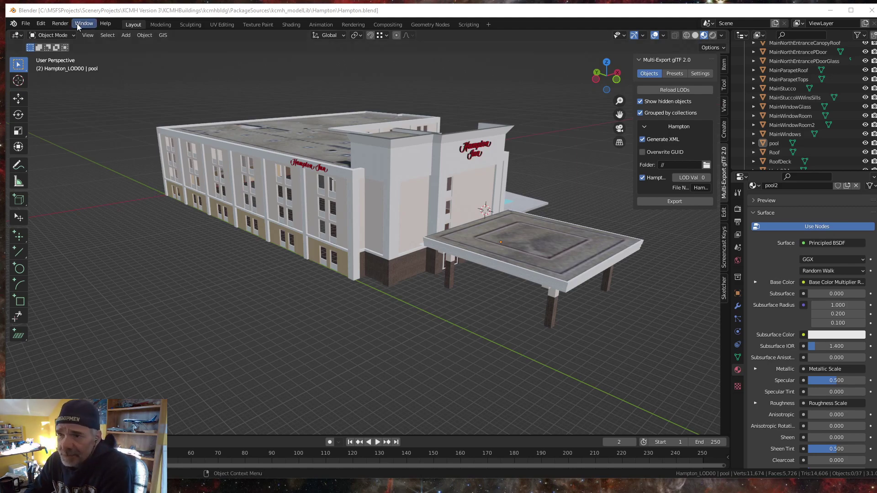
Orbit and zoom around the current hotel model to view its pool and entrance canopy sides
{"action": "middle_click_drag", "start_coordinate": [372, 257], "coordinate": [309, 265]}
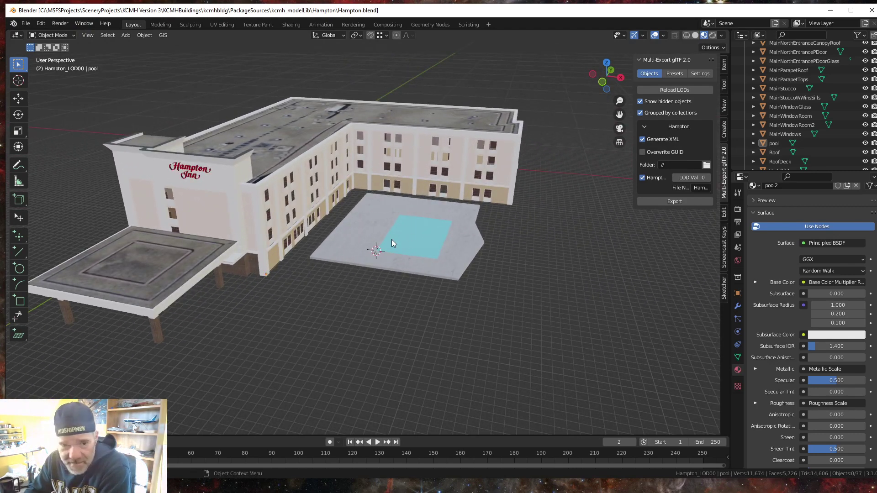
{"action": "middle_click_drag", "start_coordinate": [302, 322], "coordinate": [280, 336]}
{"action": "scroll", "coordinate": [289, 337], "scroll_direction": "down", "scroll_amount": 2}
{"action": "scroll", "coordinate": [286, 324], "scroll_direction": "down", "scroll_amount": 2}
{"action": "scroll", "coordinate": [286, 322], "scroll_direction": "up", "scroll_amount": 2}
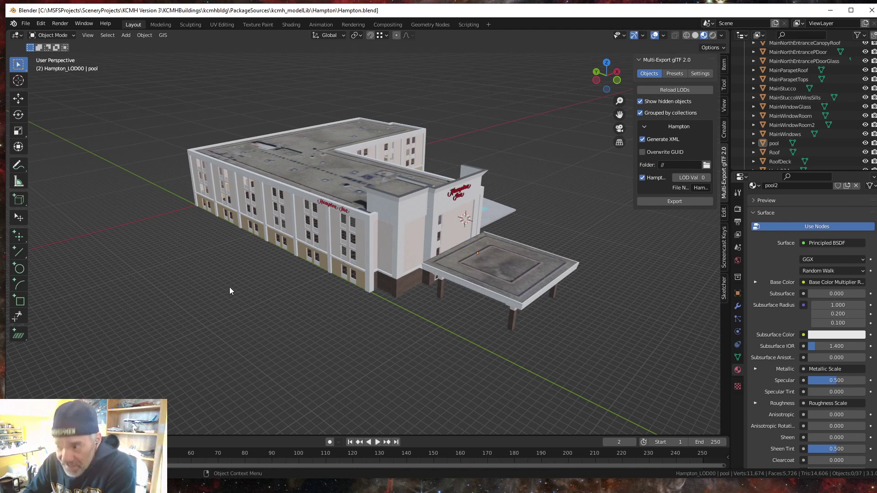
{"action": "middle_click_drag", "start_coordinate": [278, 292], "coordinate": [287, 292]}
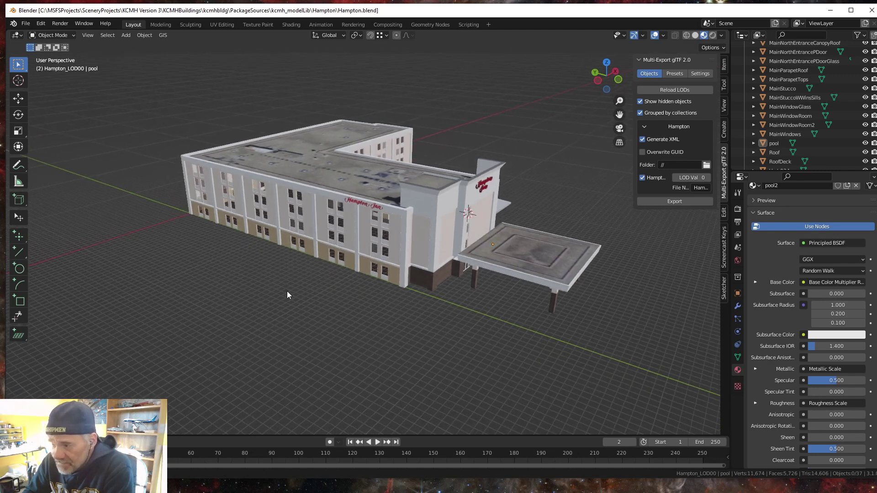
{"action": "scroll", "coordinate": [287, 291], "scroll_direction": "up", "scroll_amount": 2}
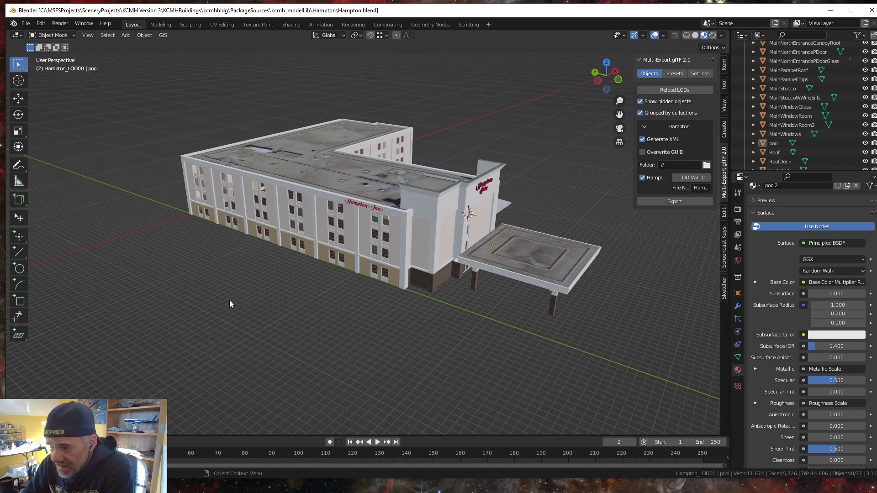
{"action": "middle_click_drag", "start_coordinate": [230, 300], "coordinate": [209, 294]}
Open Hilton.blend from recent files and orbit around the green-roofed Hilton building
{"action": "left_click", "coordinate": [26, 25]}
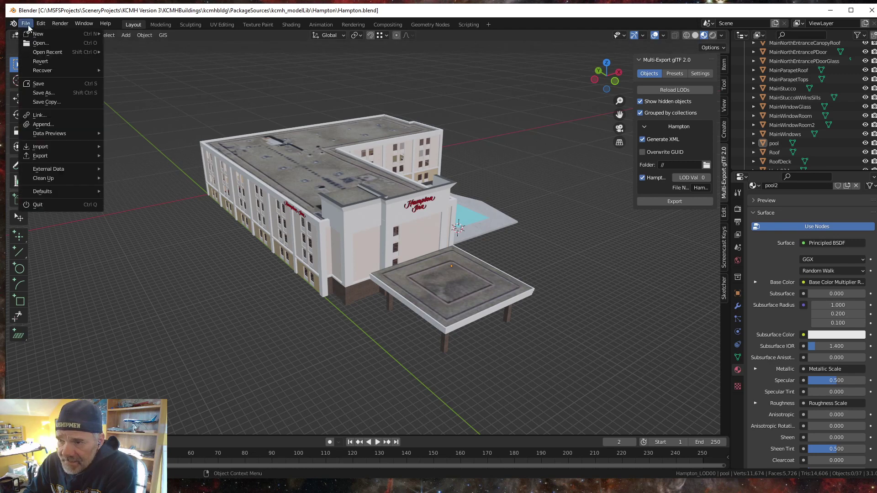
{"action": "mouse_move", "coordinate": [46, 54]}
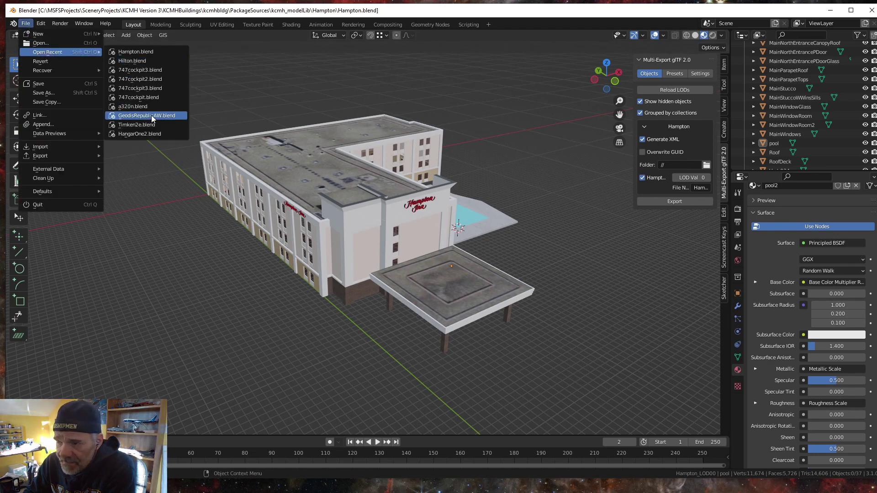
{"action": "left_click", "coordinate": [141, 61]}
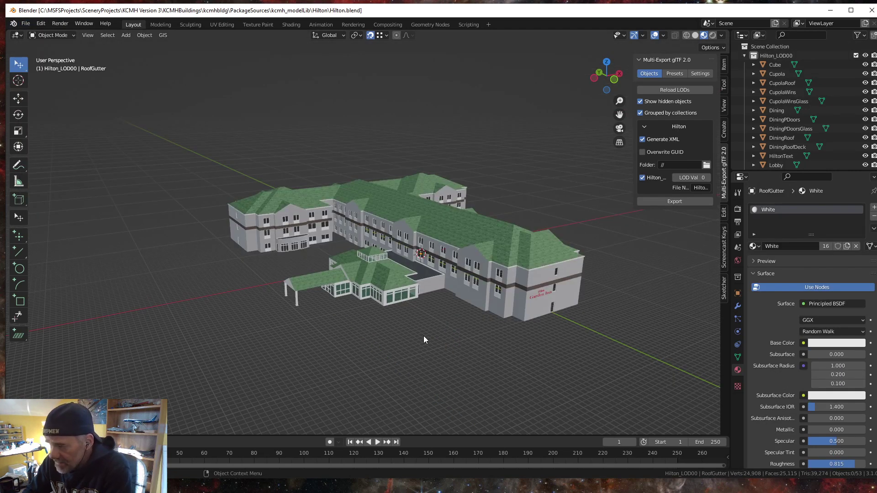
{"action": "mouse_move", "coordinate": [424, 339]}
{"action": "middle_mouse_down"}
{"action": "mouse_move", "coordinate": [344, 317]}
{"action": "mouse_move", "coordinate": [440, 337]}
{"action": "middle_mouse_up"}
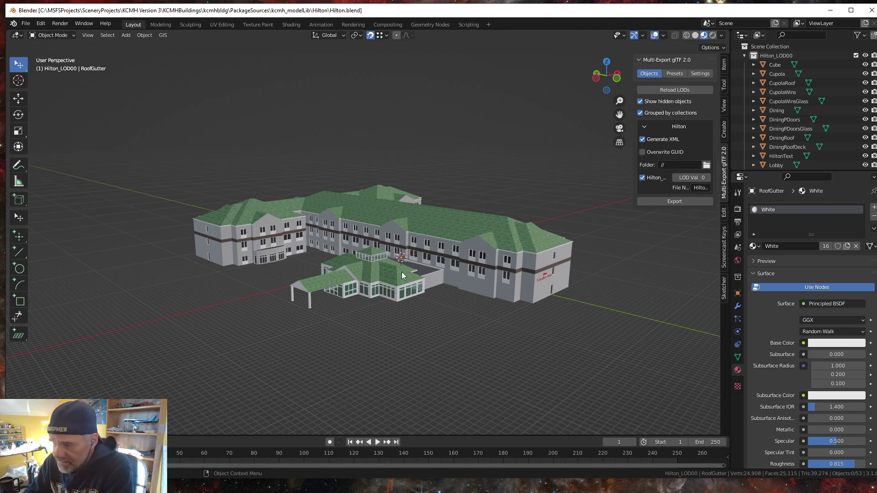
{"action": "middle_click_drag", "start_coordinate": [401, 272], "coordinate": [387, 326]}
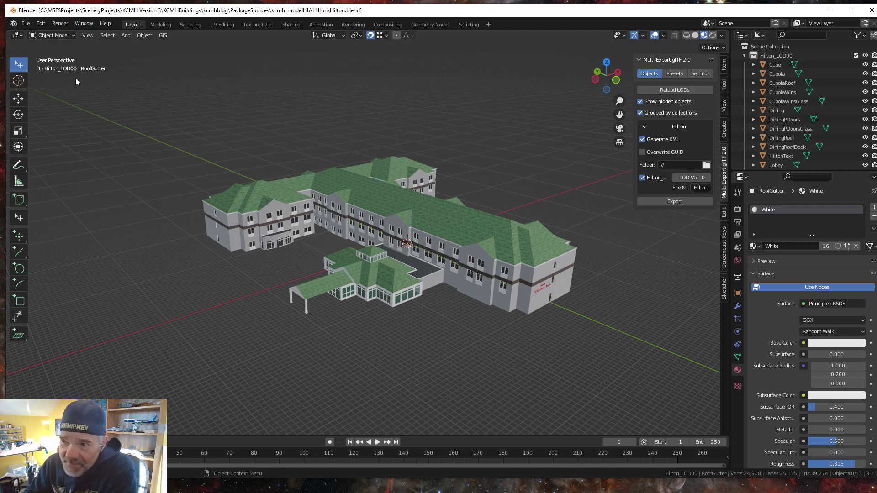
{"action": "middle_click_drag", "start_coordinate": [539, 290], "coordinate": [519, 297]}
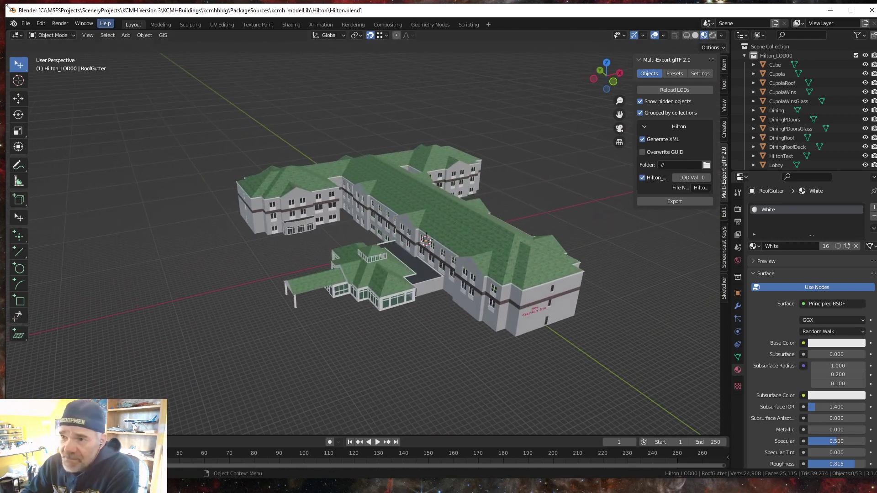
Reopen Hampton.blend from recent files and orbit higher to look down at its pool
{"action": "left_click", "coordinate": [25, 23]}
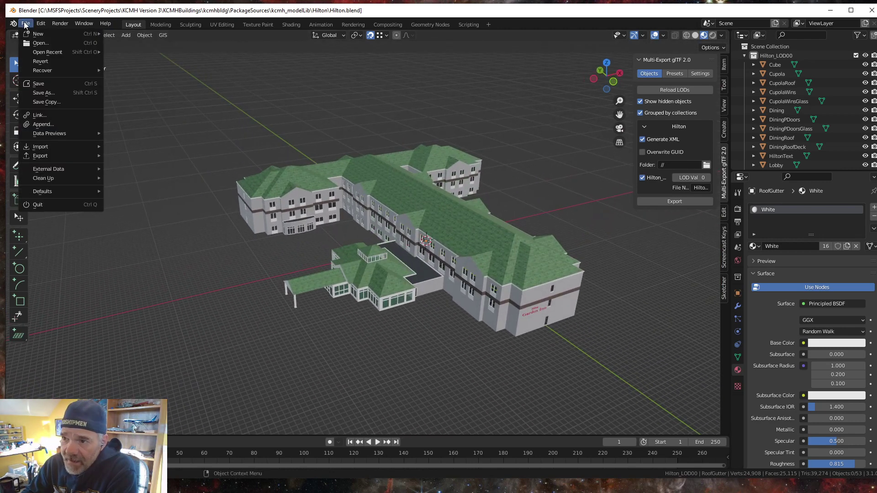
{"action": "mouse_move", "coordinate": [51, 53]}
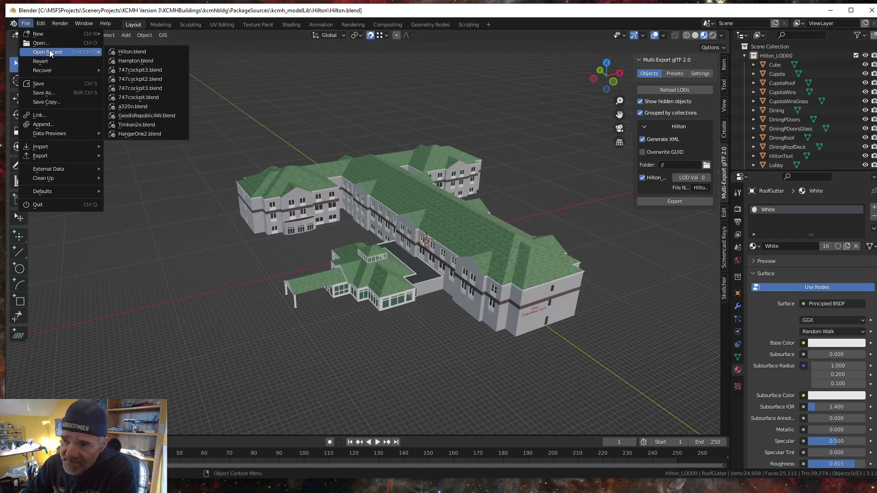
{"action": "left_click", "coordinate": [134, 60]}
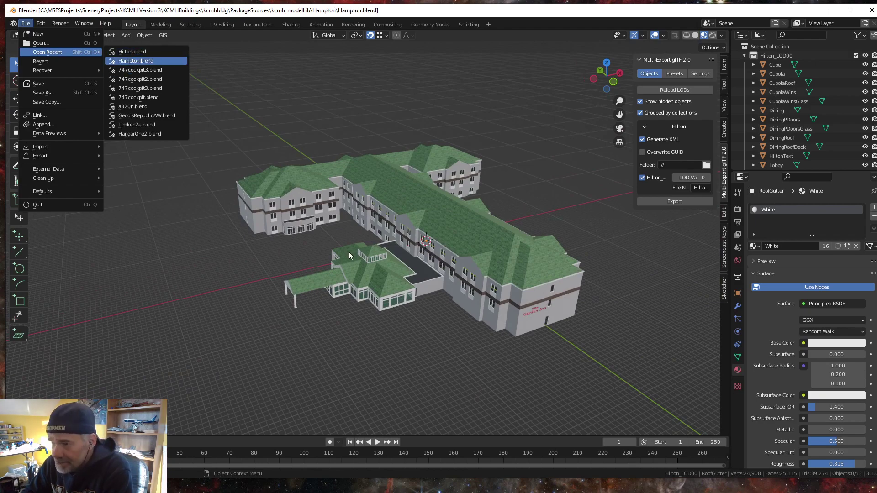
{"action": "mouse_move", "coordinate": [389, 271]}
{"action": "middle_mouse_down"}
{"action": "mouse_move", "coordinate": [370, 282]}
{"action": "mouse_move", "coordinate": [322, 276]}
{"action": "mouse_move", "coordinate": [399, 268]}
{"action": "middle_mouse_up"}
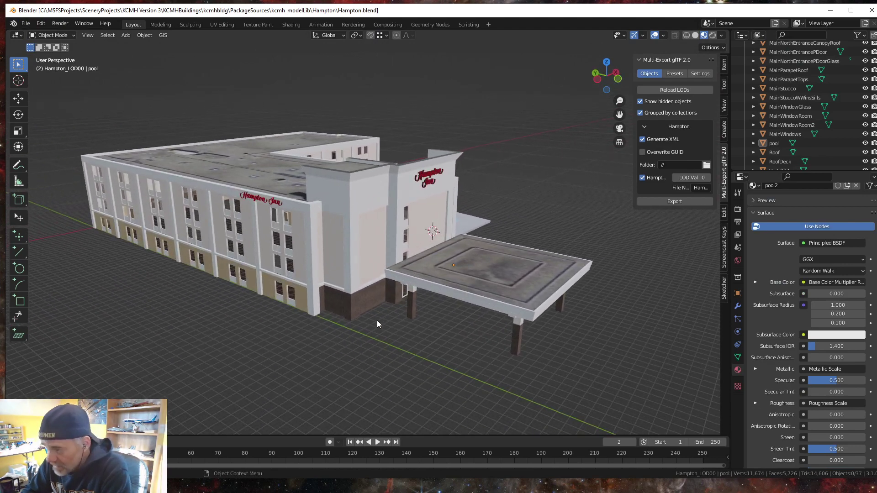
{"action": "middle_click_drag", "start_coordinate": [377, 324], "coordinate": [391, 307]}
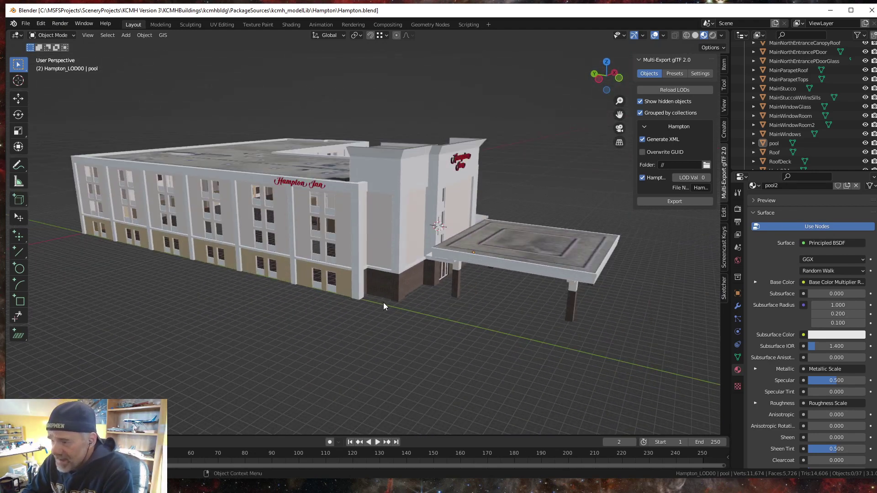
Switch the viewport to wireframe and hide the MainStucco walls
{"action": "left_click", "coordinate": [695, 35]}
{"action": "left_click", "coordinate": [687, 36]}
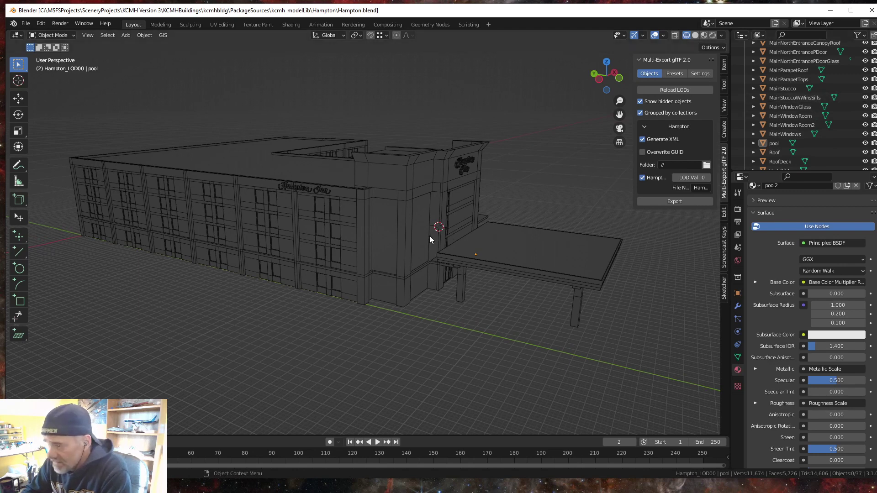
{"action": "left_click", "coordinate": [352, 211]}
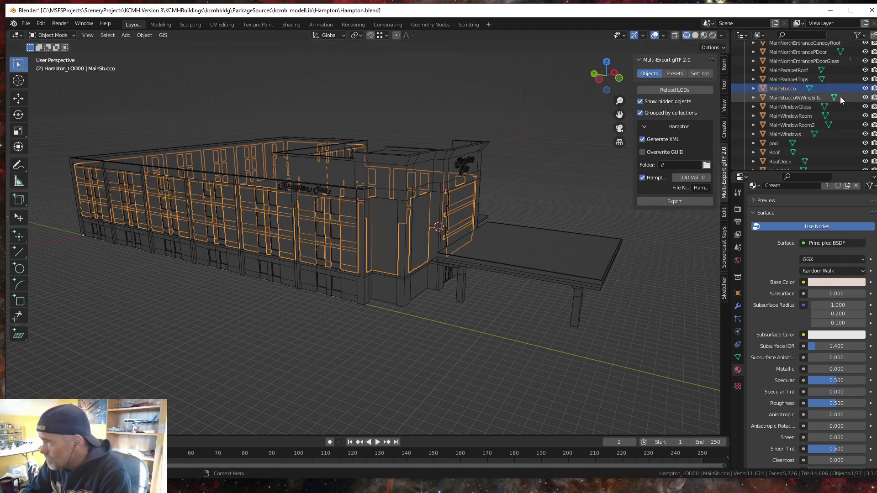
{"action": "left_click", "coordinate": [865, 88]}
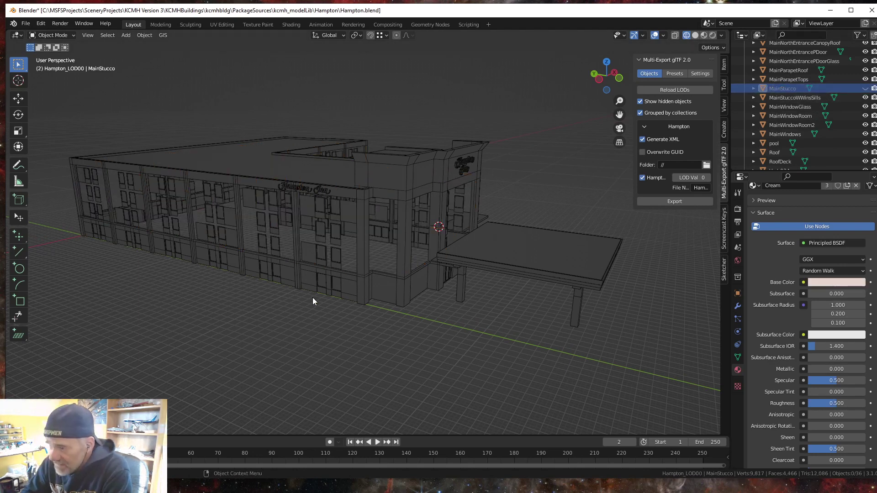
{"action": "middle_click_drag", "start_coordinate": [313, 300], "coordinate": [321, 306]}
{"action": "scroll", "coordinate": [321, 306], "scroll_direction": "up", "scroll_amount": 3}
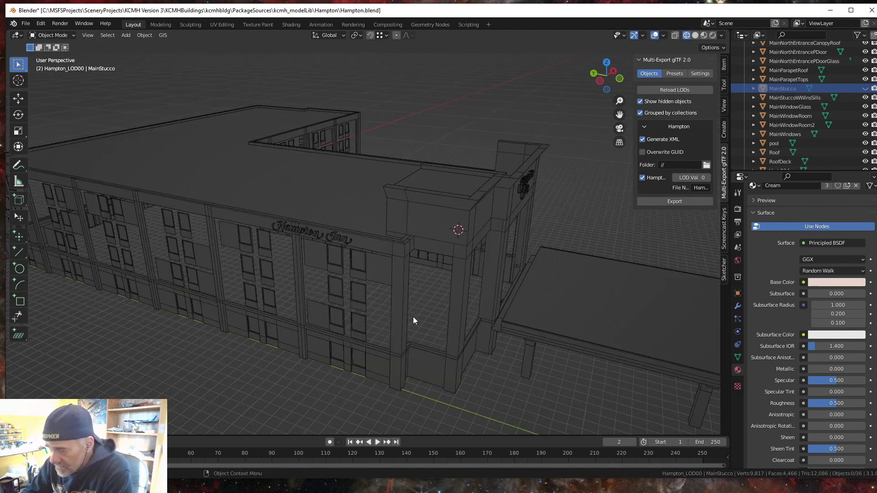
Select the MainWindowRoom and MainWindowRoom2 window boxes behind the facade
{"action": "left_click", "coordinate": [379, 272]}
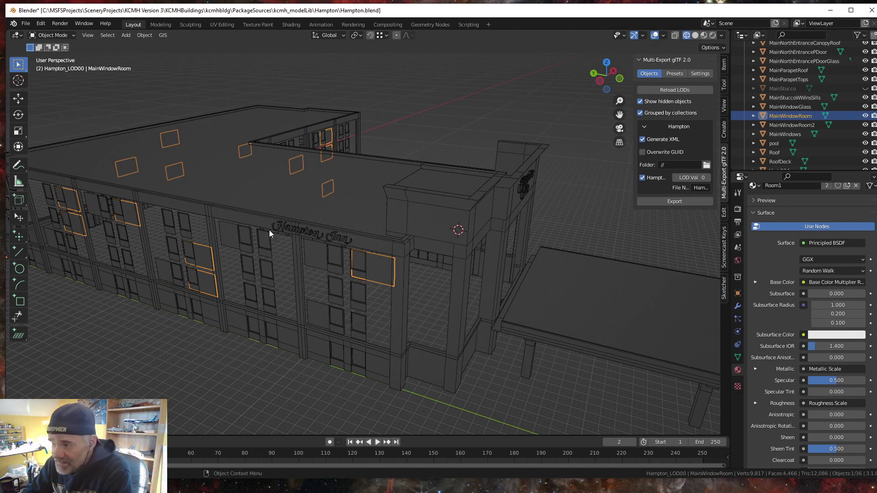
{"action": "middle_click_drag", "start_coordinate": [382, 290], "coordinate": [385, 291]}
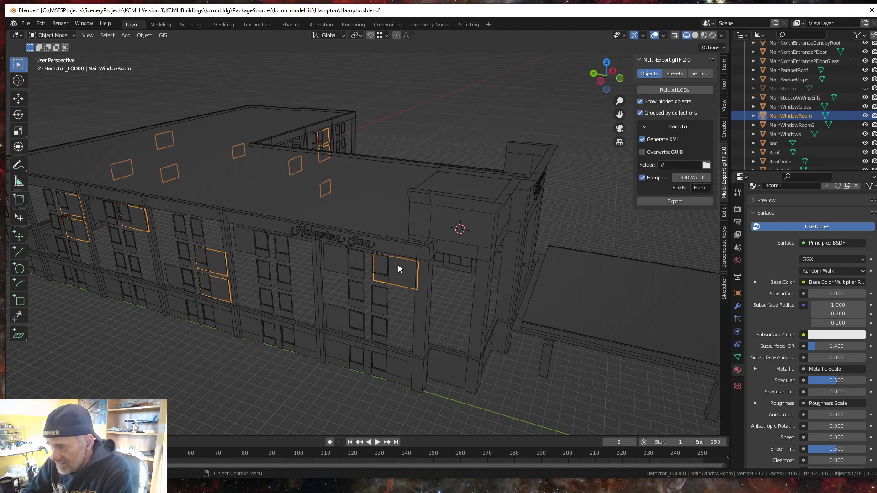
{"action": "left_click", "coordinate": [338, 266]}
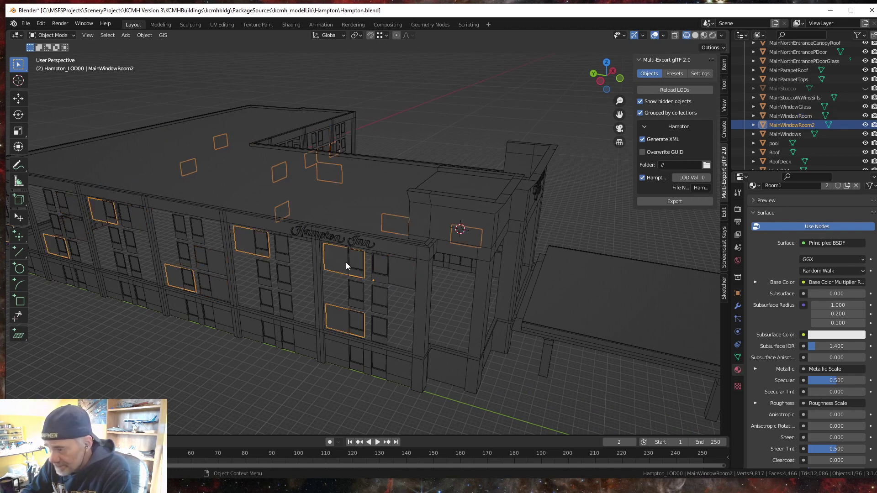
{"action": "left_click", "coordinate": [398, 272]}
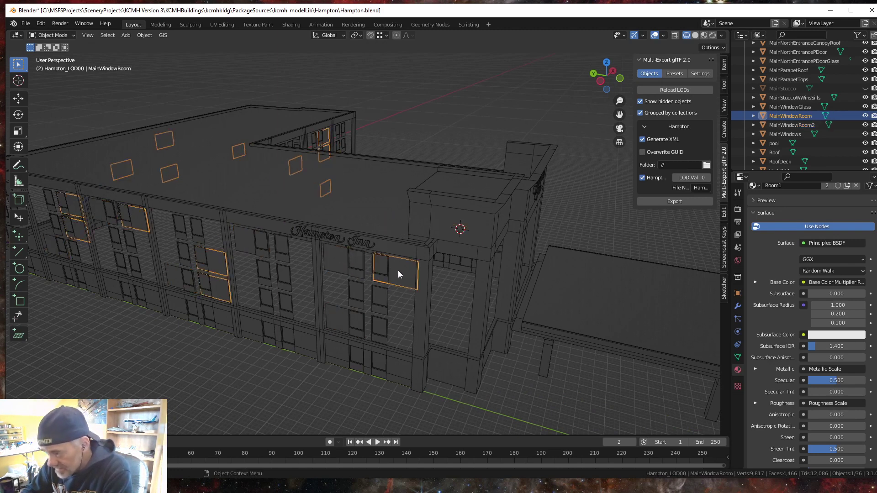
{"action": "middle_click_drag", "start_coordinate": [382, 293], "coordinate": [373, 289]}
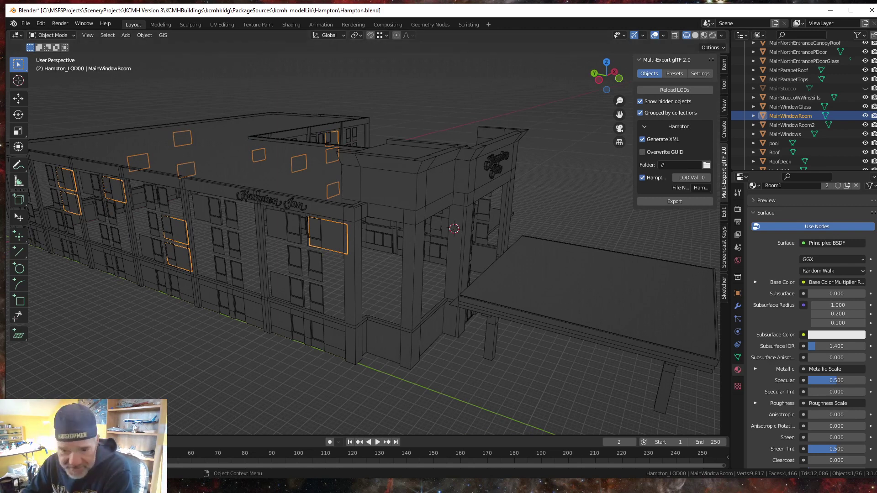
View the Room1.jpg hotel room photo in Photos, then minimize it
{"action": "key", "text": "alt+Tab"}
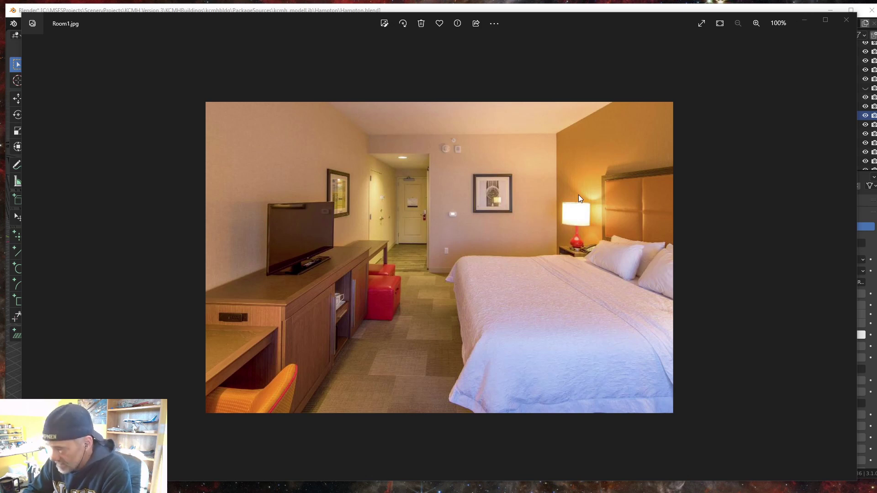
{"action": "left_click", "coordinate": [803, 20]}
Unhide the MainStucco walls and select the MainWindowRoom2 window planes
{"action": "scroll", "coordinate": [327, 265], "scroll_direction": "up", "scroll_amount": 2}
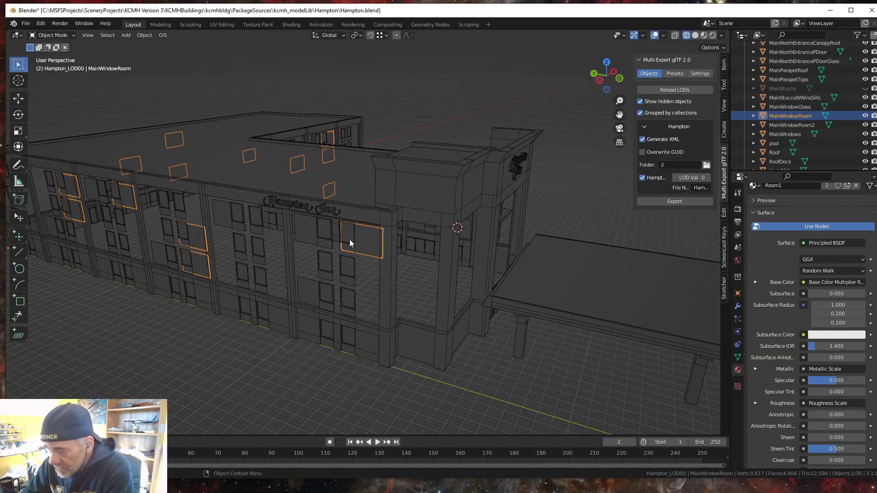
{"action": "scroll", "coordinate": [374, 302], "scroll_direction": "down", "scroll_amount": 1}
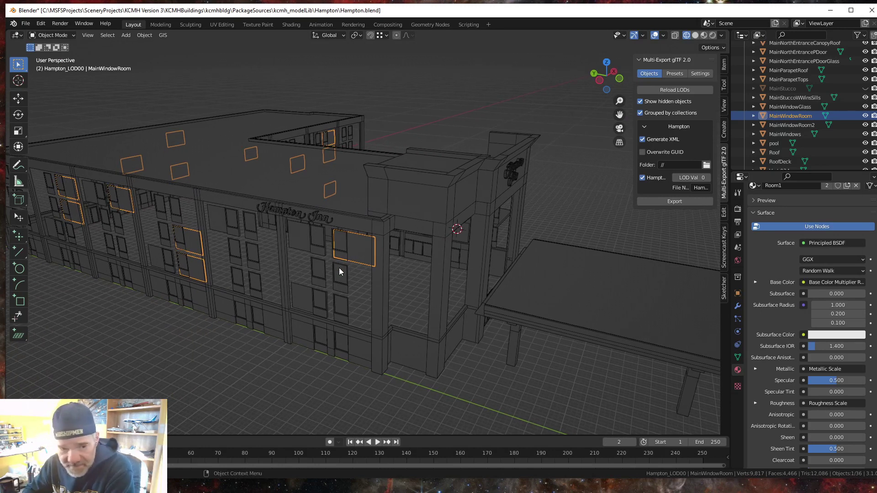
{"action": "middle_click_drag", "start_coordinate": [358, 267], "coordinate": [358, 261]}
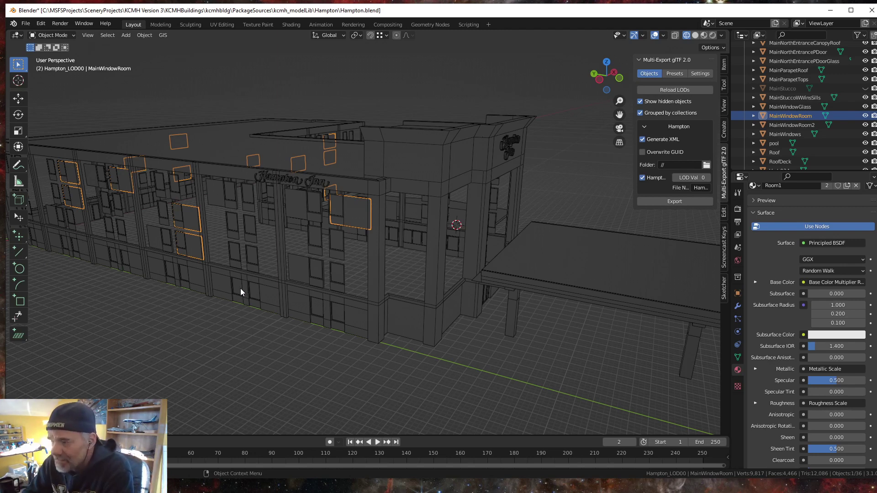
{"action": "middle_click_drag", "start_coordinate": [268, 284], "coordinate": [256, 285]}
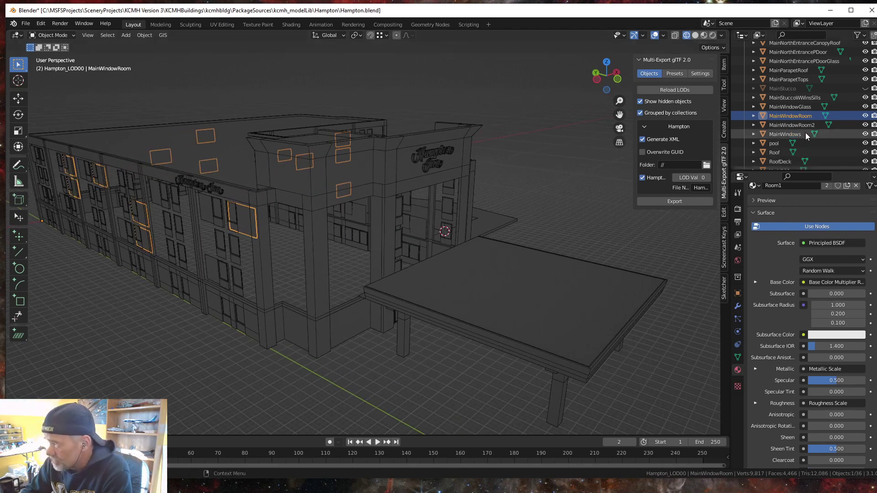
{"action": "left_click", "coordinate": [866, 89]}
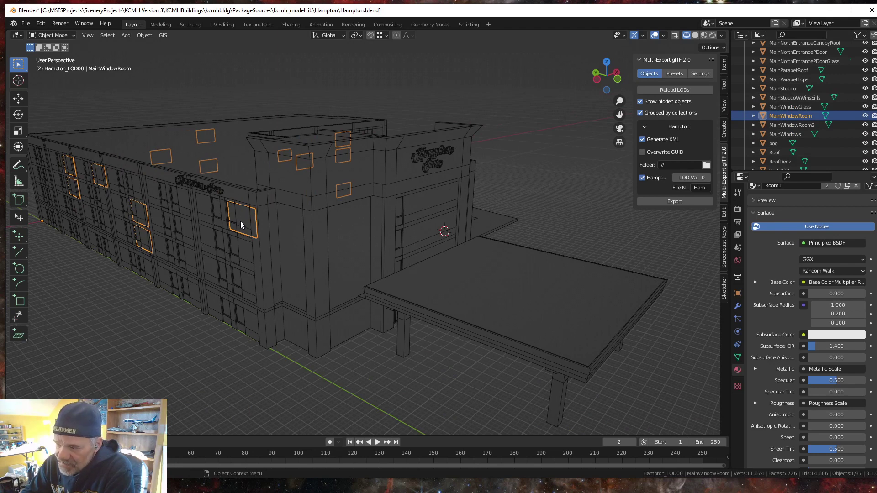
{"action": "middle_click_drag", "start_coordinate": [94, 196], "coordinate": [160, 265]}
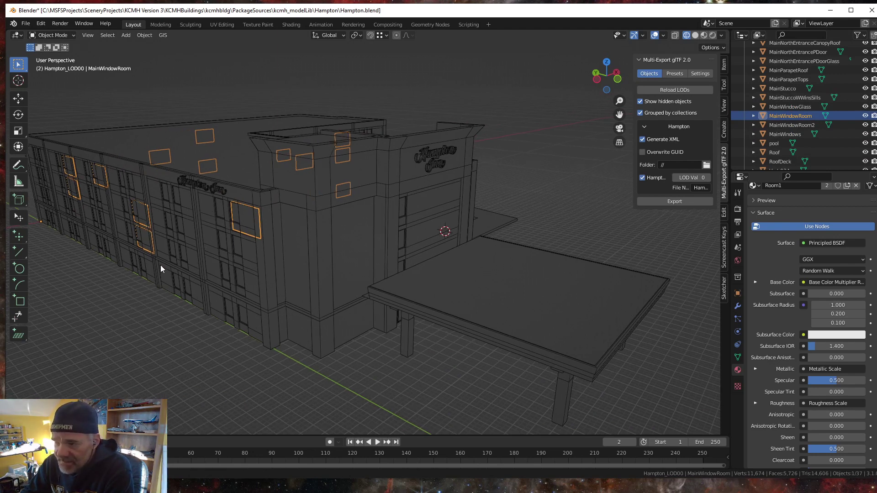
{"action": "scroll", "coordinate": [161, 265], "scroll_direction": "up", "scroll_amount": 3}
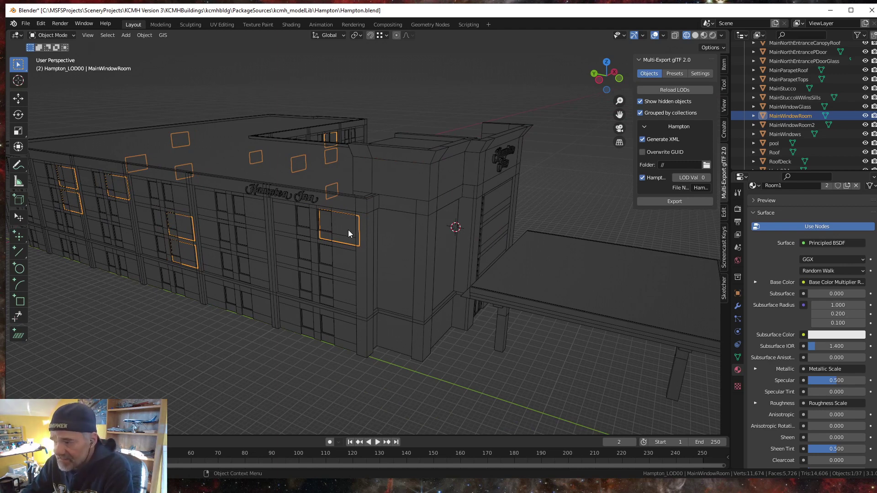
{"action": "left_click", "coordinate": [303, 218]}
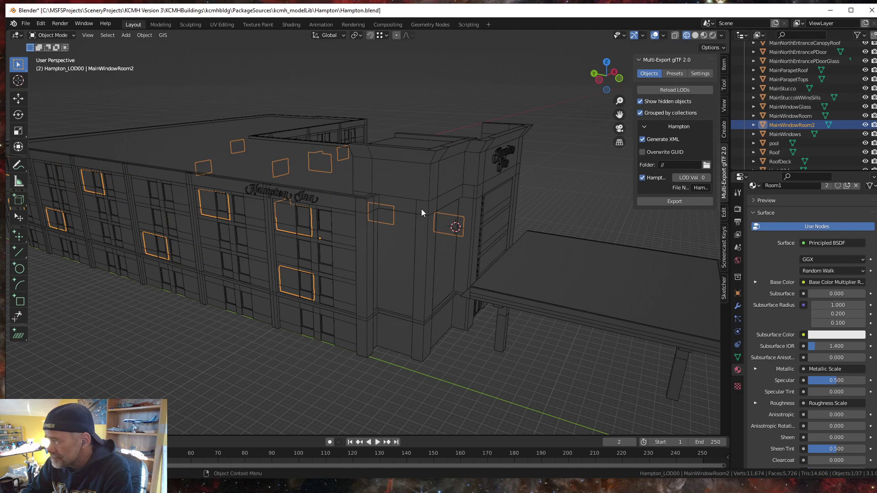
In Material Preview, select MainBrickWWins, MainWindowRoom2, MainWindowGlass, then MainWindowRoom2 again
{"action": "left_click", "coordinate": [700, 35]}
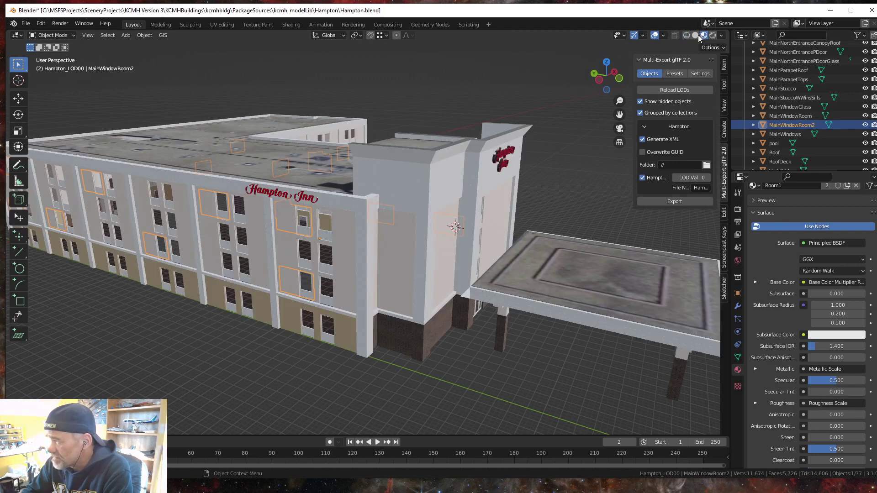
{"action": "scroll", "coordinate": [307, 219], "scroll_direction": "up", "scroll_amount": 2}
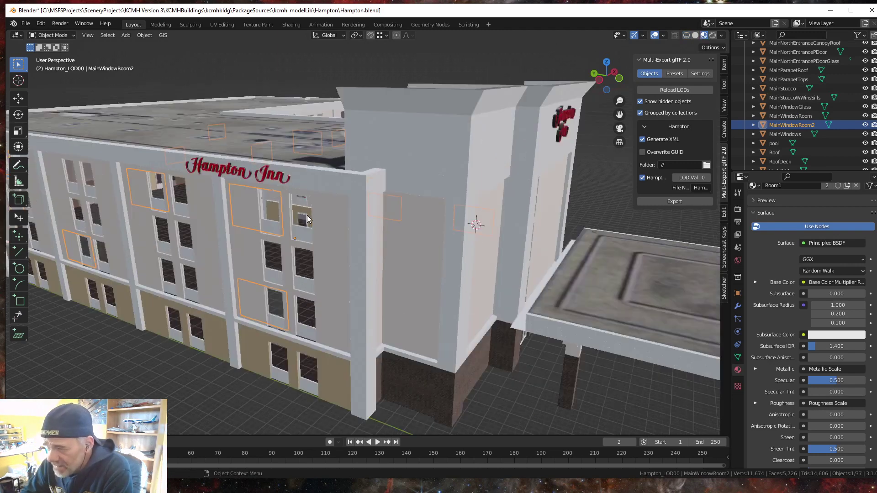
{"action": "left_click", "coordinate": [274, 217]}
{"action": "middle_click_drag", "start_coordinate": [285, 223], "coordinate": [281, 242]}
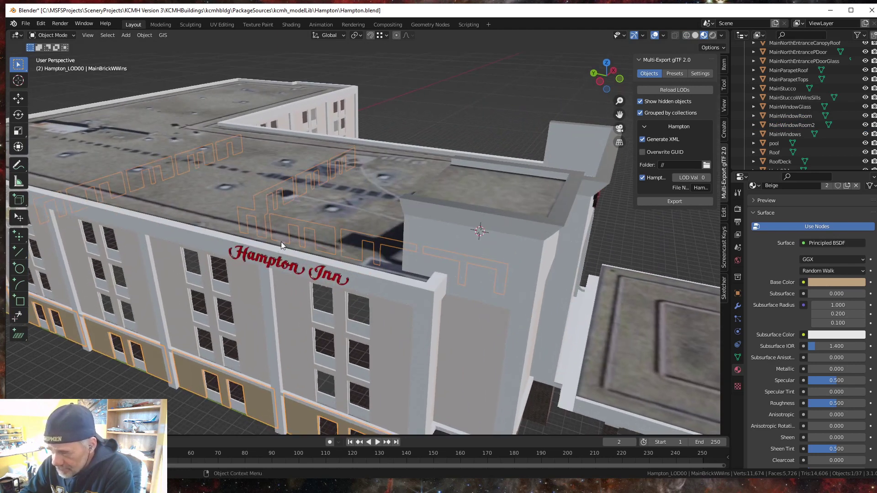
{"action": "left_click", "coordinate": [323, 306]}
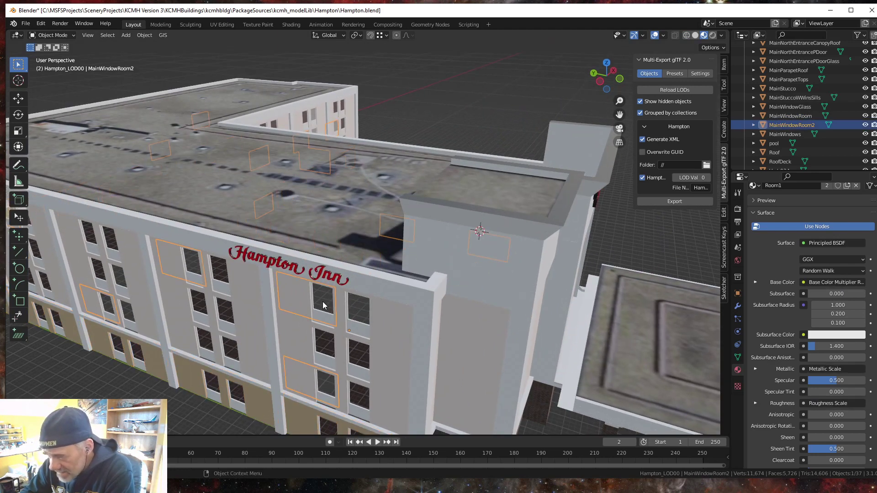
{"action": "left_click", "coordinate": [220, 272]}
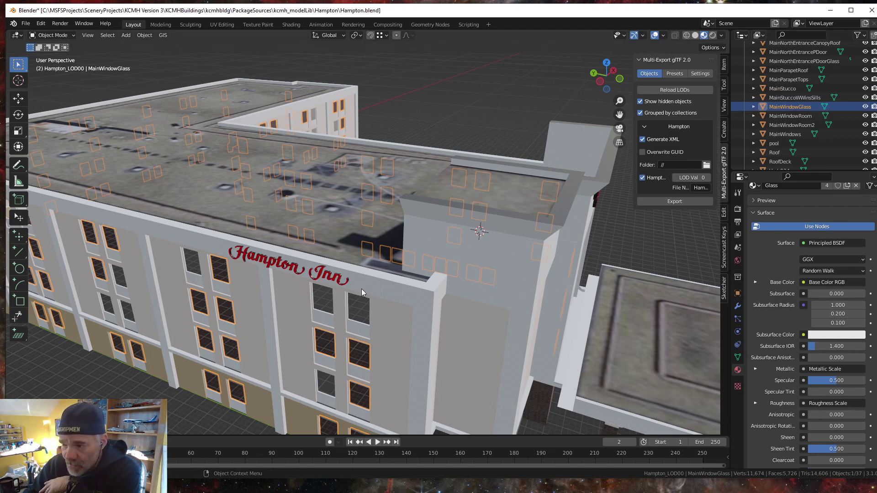
{"action": "middle_click_drag", "start_coordinate": [361, 289], "coordinate": [372, 295]}
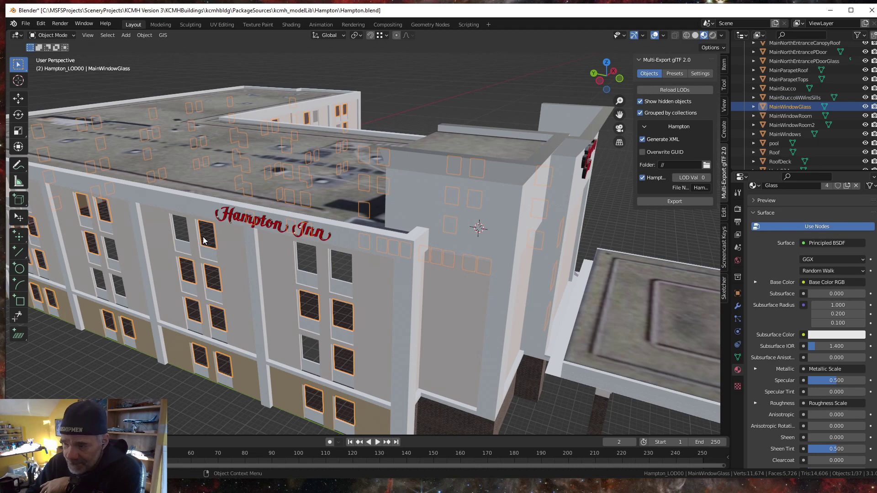
{"action": "left_click", "coordinate": [180, 235]}
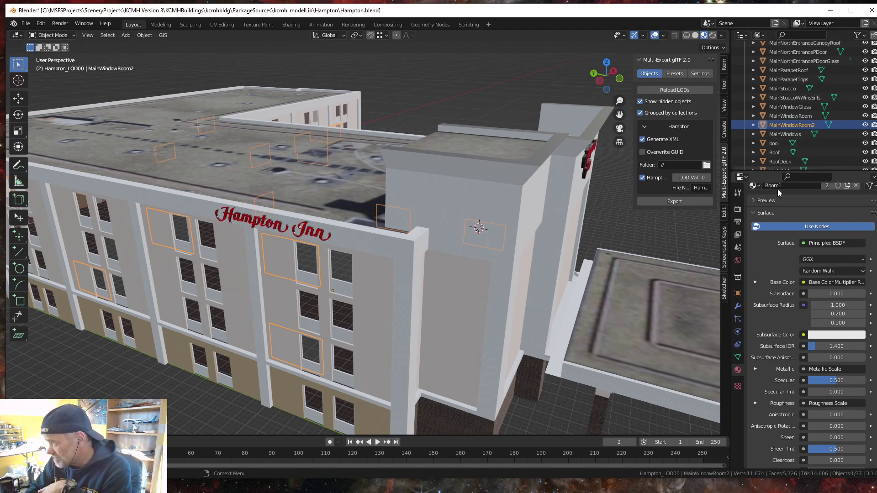
Review the Room1 parallax parameters and textures, then select MainWindowGlass to see its settings
{"action": "scroll", "coordinate": [788, 262], "scroll_direction": "down", "scroll_amount": 20}
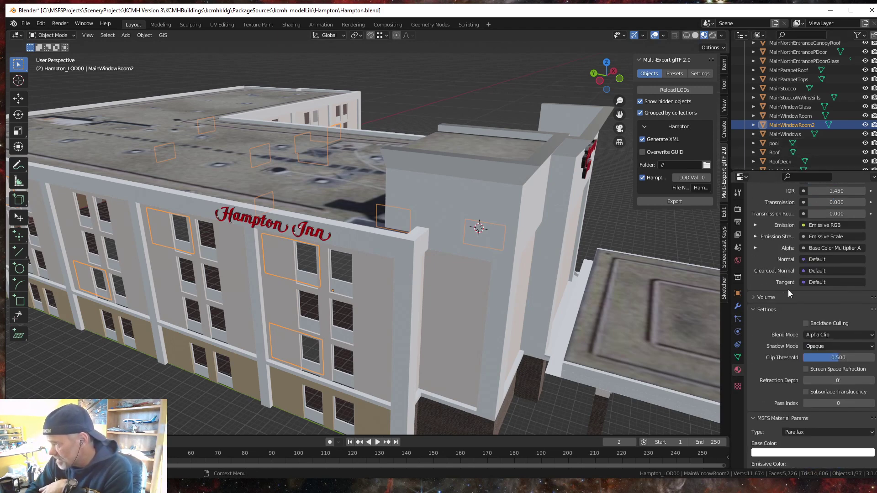
{"action": "scroll", "coordinate": [788, 289], "scroll_direction": "down", "scroll_amount": 15}
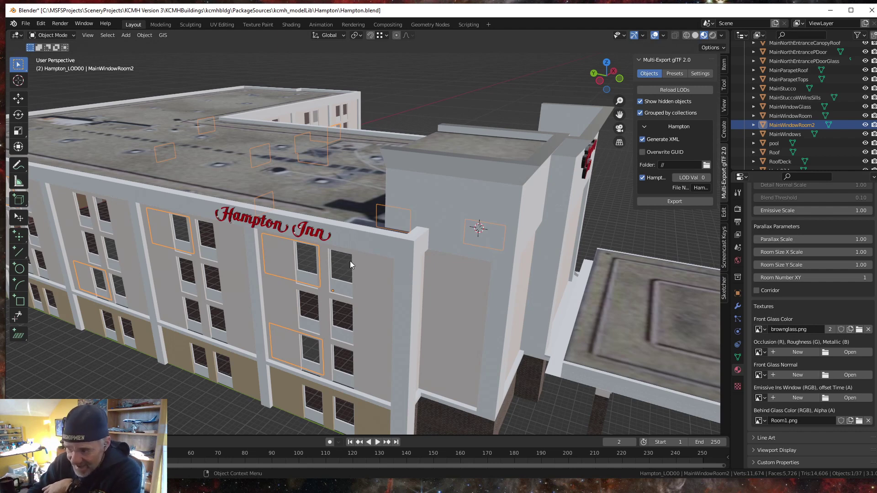
{"action": "left_click", "coordinate": [216, 282]}
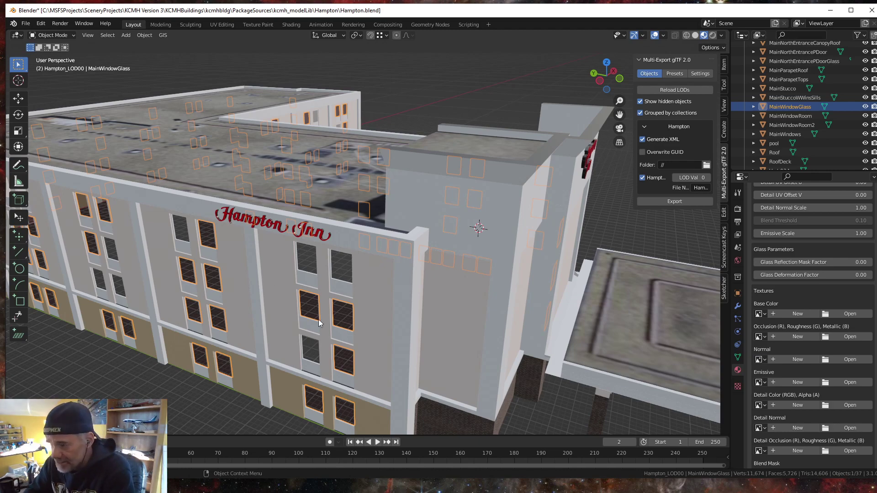
Deselect the window glass and bring the pool courtyard into a top-down view
{"action": "scroll", "coordinate": [319, 319], "scroll_direction": "down", "scroll_amount": 8}
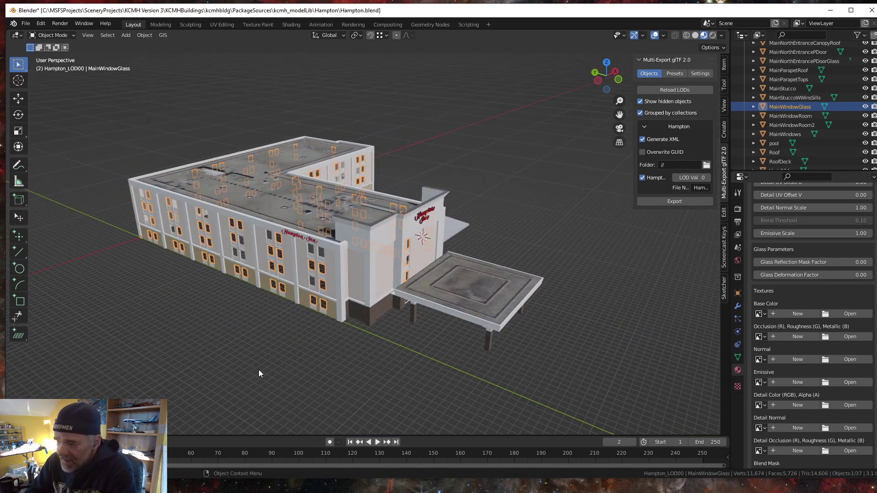
{"action": "left_click", "coordinate": [259, 373]}
{"action": "middle_click_drag", "start_coordinate": [328, 273], "coordinate": [275, 327]}
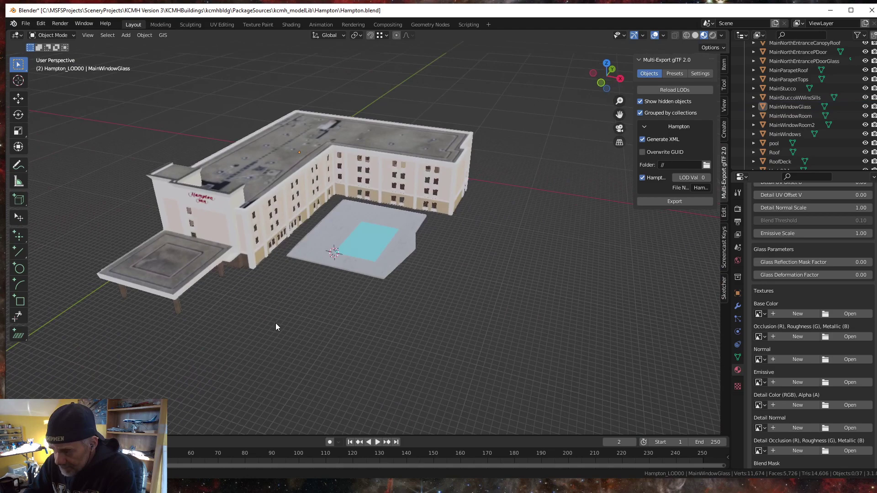
{"action": "scroll", "coordinate": [388, 256], "scroll_direction": "up", "scroll_amount": 5}
{"action": "scroll", "coordinate": [389, 289], "scroll_direction": "up", "scroll_amount": 2}
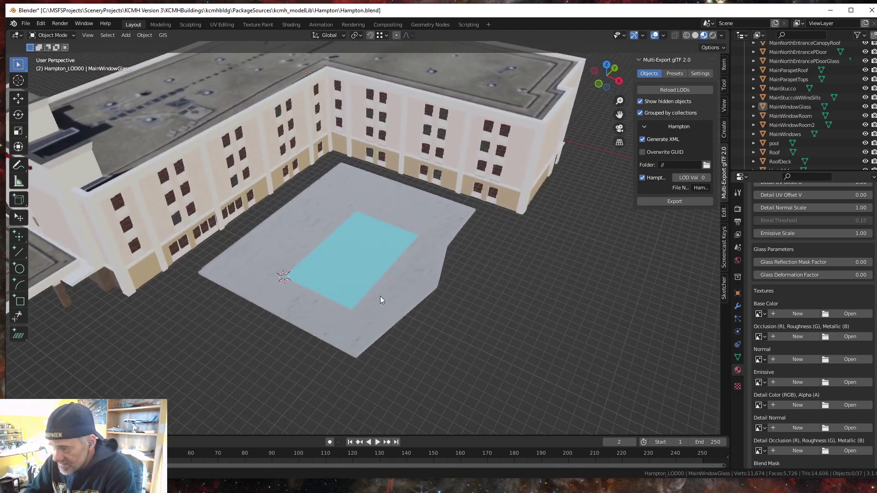
{"action": "middle_click_drag", "start_coordinate": [380, 296], "coordinate": [408, 289]}
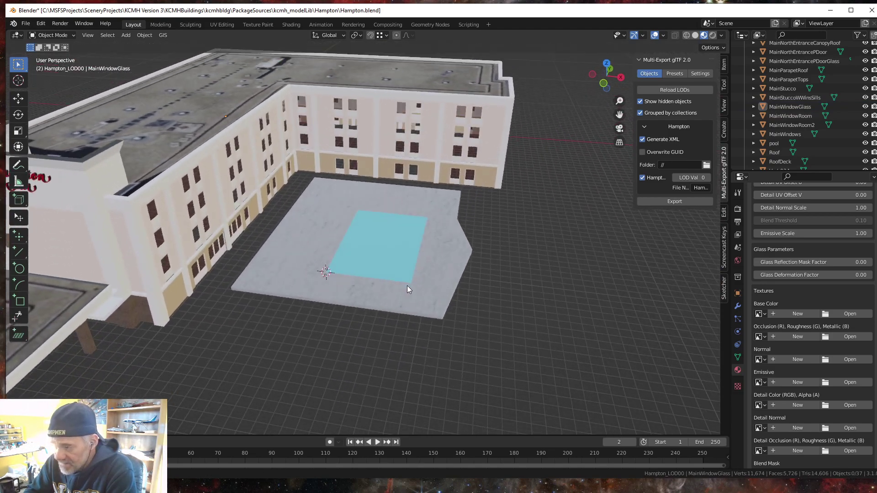
{"action": "scroll", "coordinate": [408, 286], "scroll_direction": "up", "scroll_amount": 2}
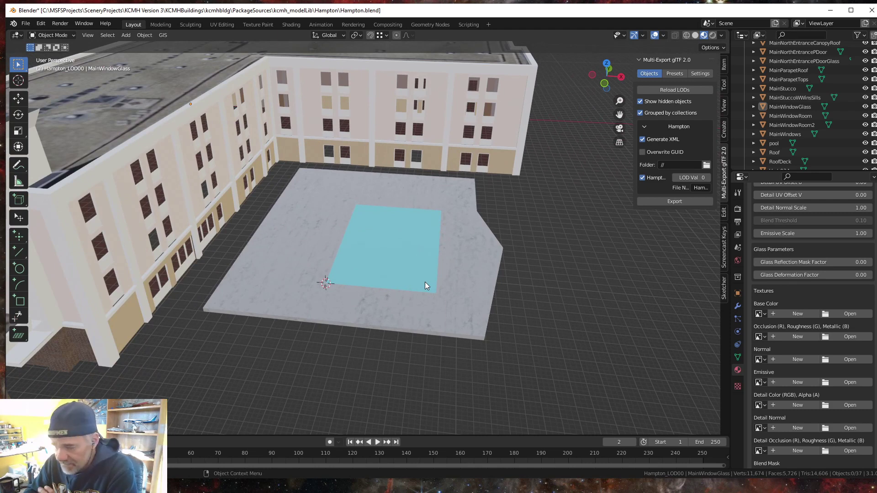
{"action": "middle_click_drag", "start_coordinate": [370, 334], "coordinate": [393, 333]}
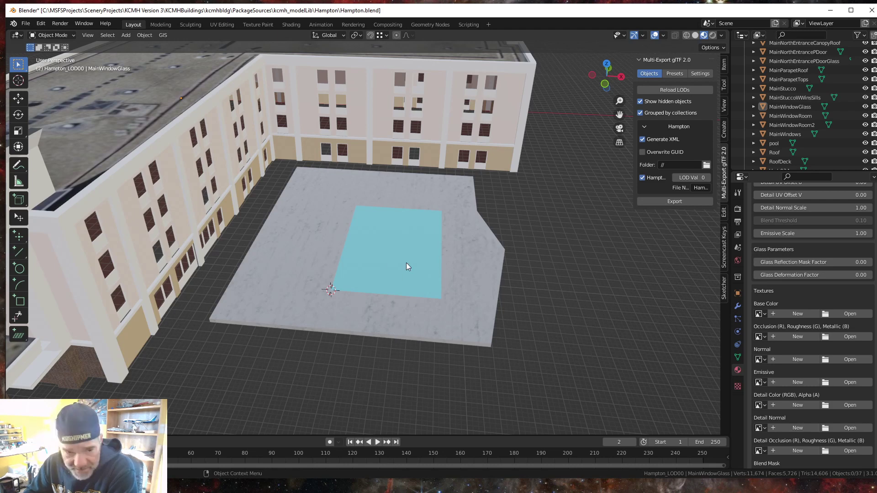
Select the concrete plaza, then the pool to show its poolwater.png and pool.png material
{"action": "left_click", "coordinate": [267, 293]}
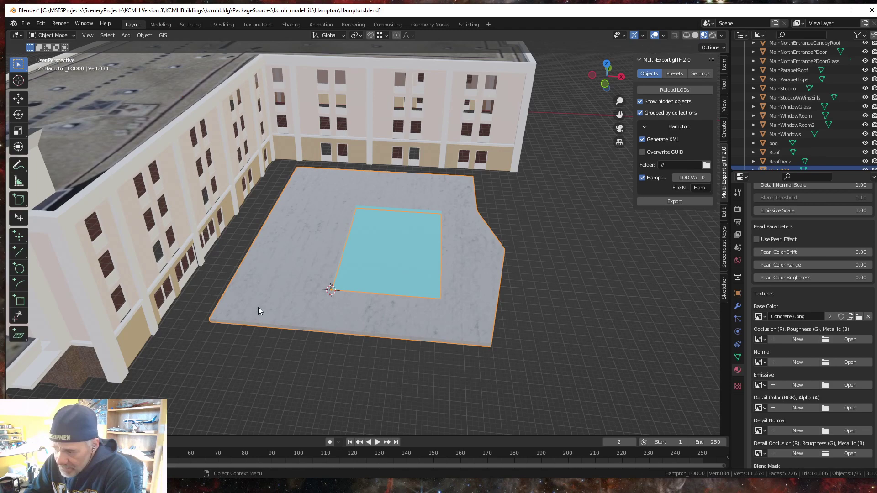
{"action": "middle_click_drag", "start_coordinate": [320, 272], "coordinate": [320, 273]}
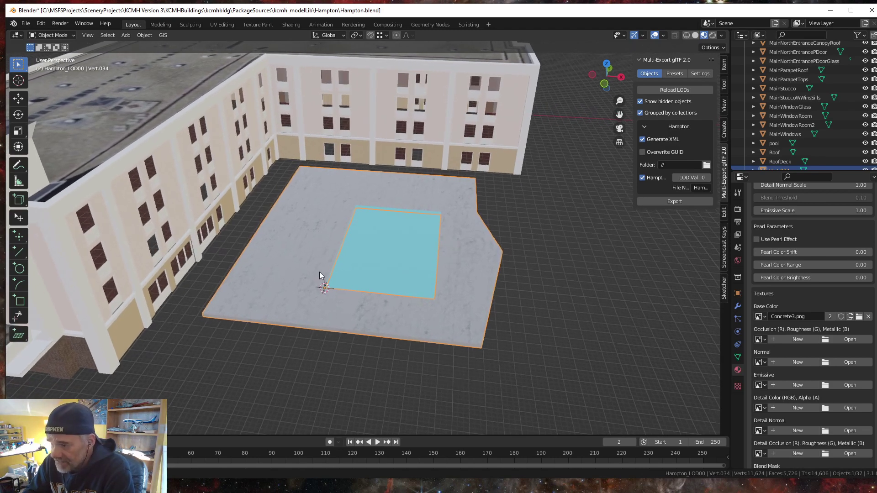
{"action": "left_click", "coordinate": [388, 260]}
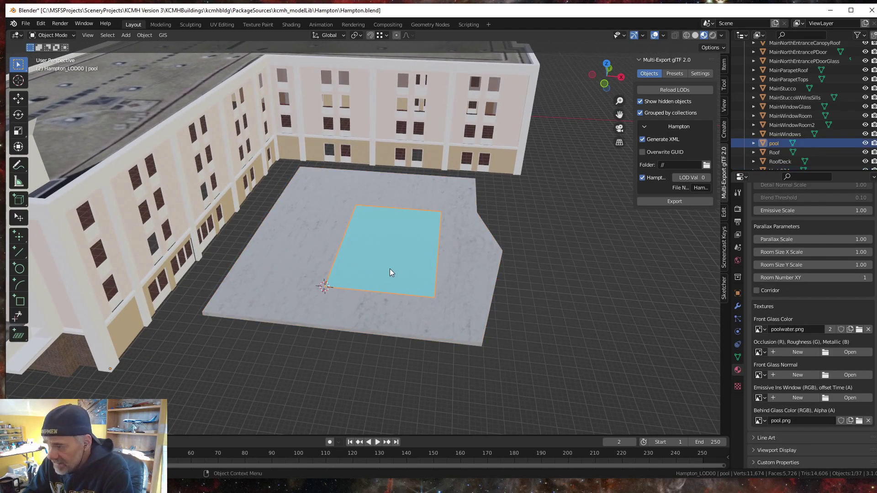
{"action": "middle_click_drag", "start_coordinate": [391, 273], "coordinate": [396, 272]}
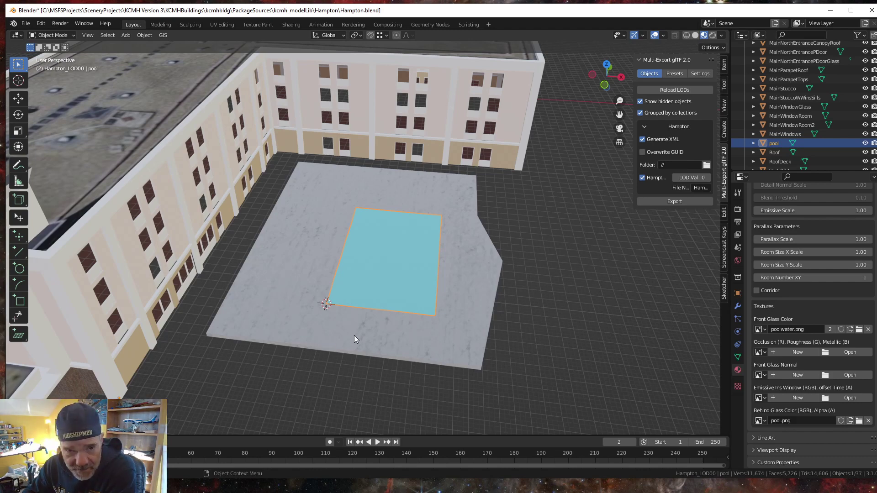
{"action": "middle_click_drag", "start_coordinate": [371, 365], "coordinate": [346, 391]}
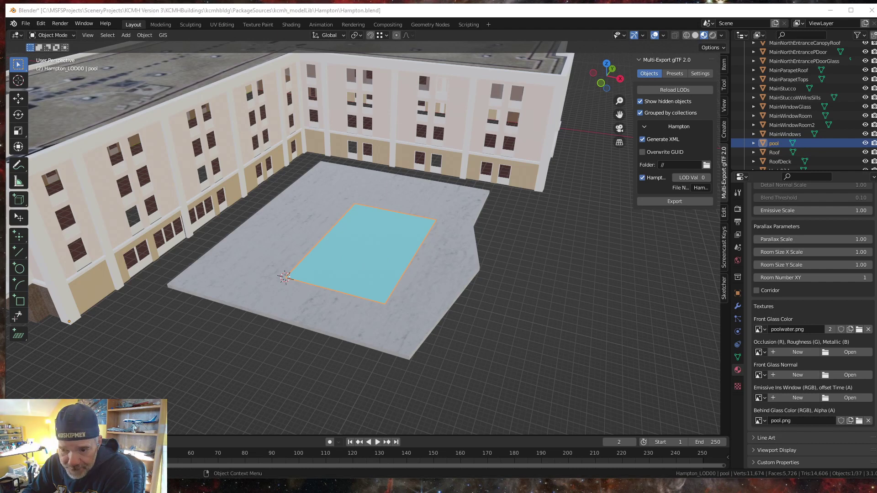
Switch to GIMP showing the 1300×865 top-view swimming pool image
{"action": "key", "text": "alt+Tab"}
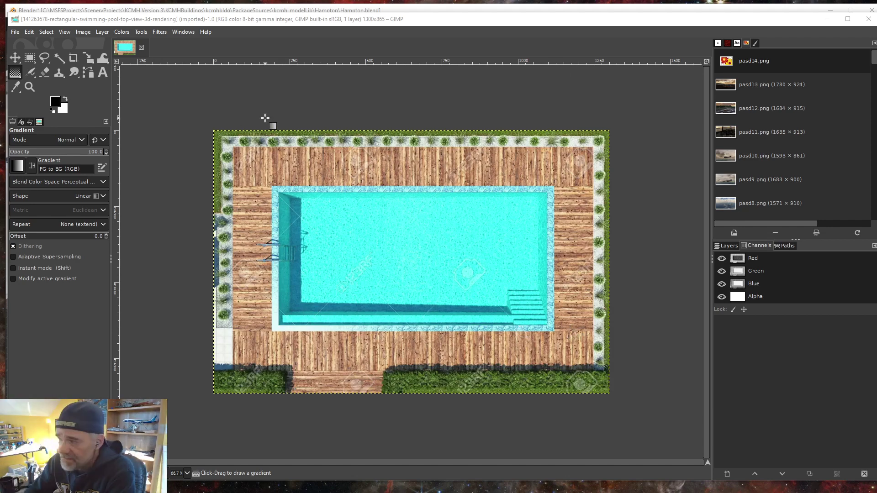
Close the GIMP pool image and orbit around the Hampton pool courtyard
{"action": "left_click", "coordinate": [868, 20]}
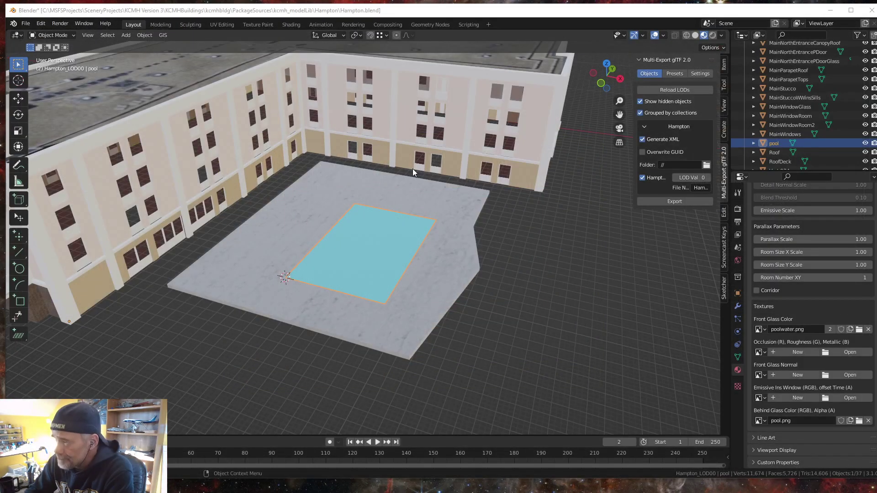
{"action": "mouse_move", "coordinate": [363, 273]}
{"action": "middle_mouse_down"}
{"action": "mouse_move", "coordinate": [372, 283]}
{"action": "mouse_move", "coordinate": [366, 276]}
{"action": "middle_mouse_up"}
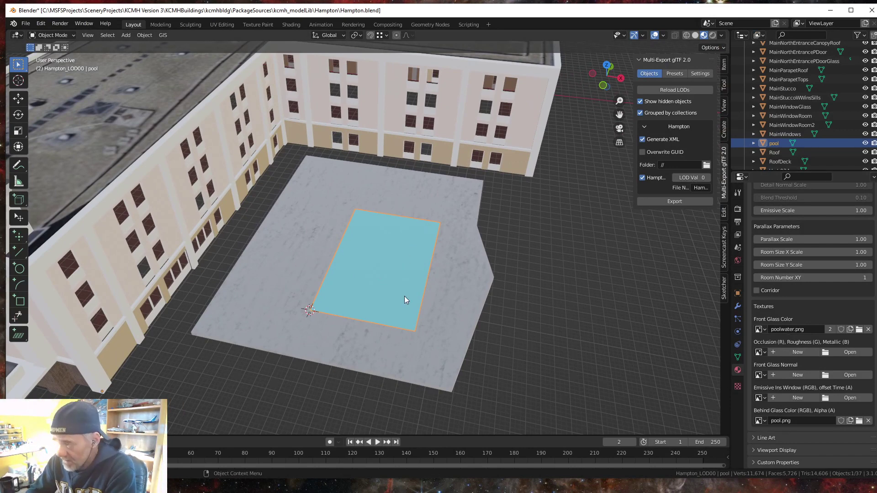
{"action": "middle_click_drag", "start_coordinate": [185, 333], "coordinate": [108, 241]}
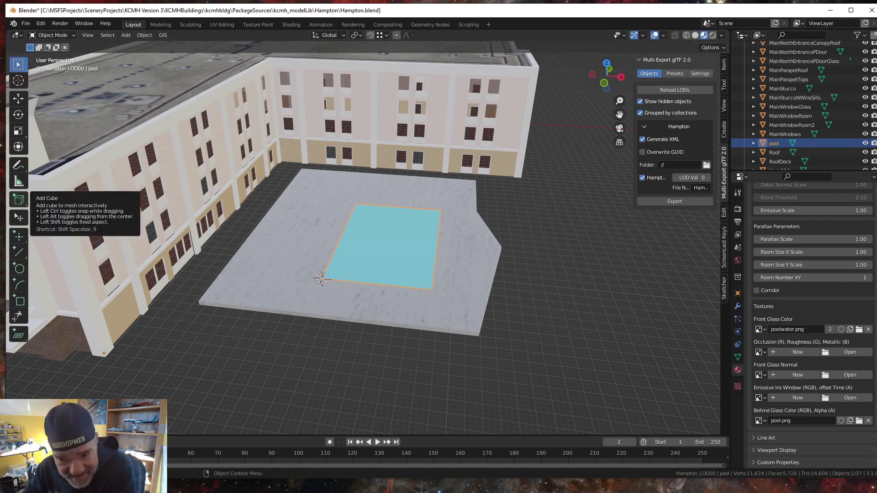
{"action": "middle_click_drag", "start_coordinate": [183, 205], "coordinate": [209, 232]}
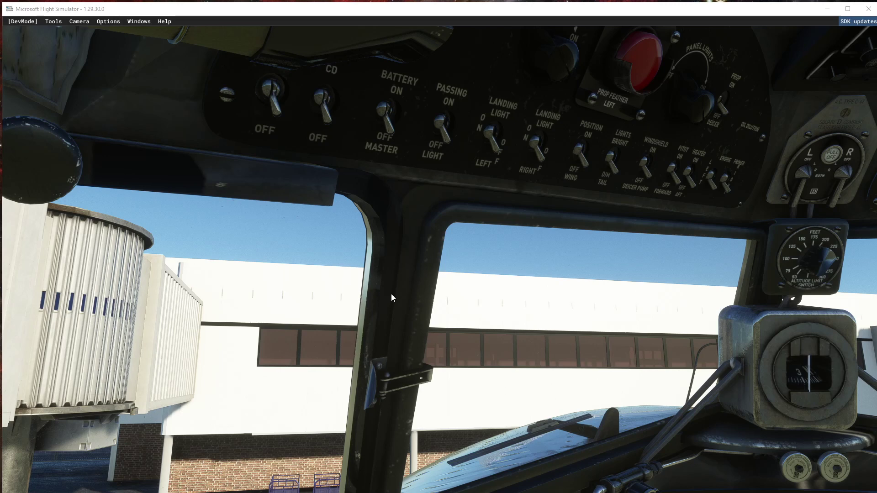
Bring Flight Simulator to the front and switch to an external view of the parked silver airliner
{"action": "left_click", "coordinate": [497, 4]}
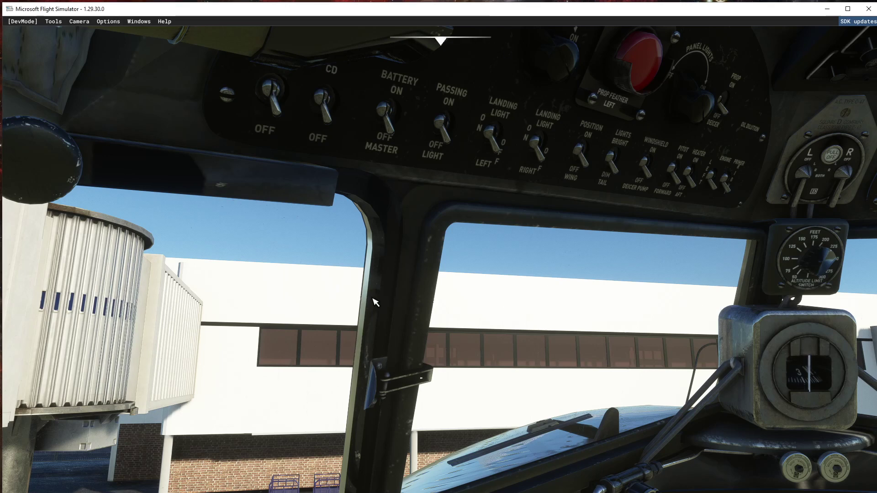
{"action": "key", "text": "End"}
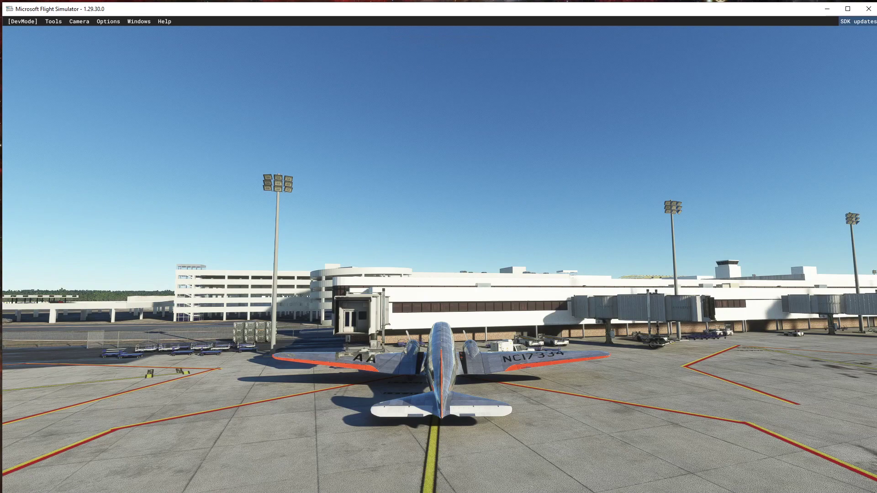
Fly the drone over the terminal and parked AA aircraft, then turn toward the LANE hangar row
{"action": "key", "text": "w"}
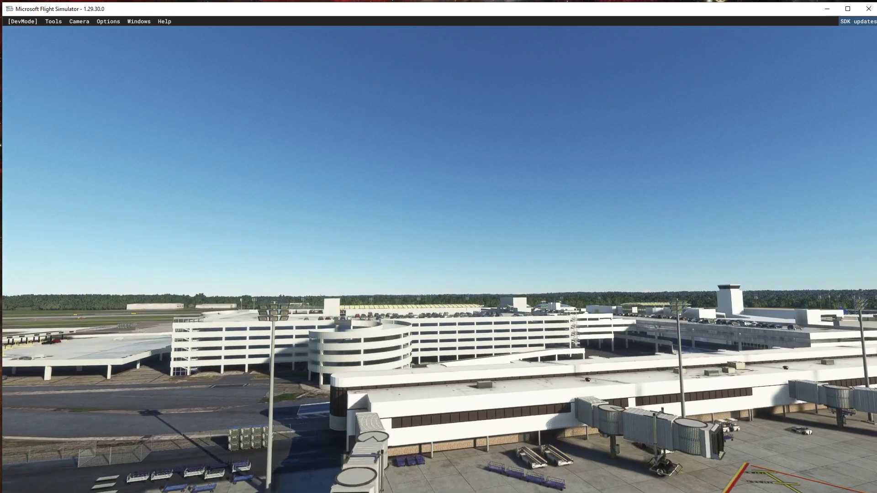
{"action": "key", "text": "Down"}
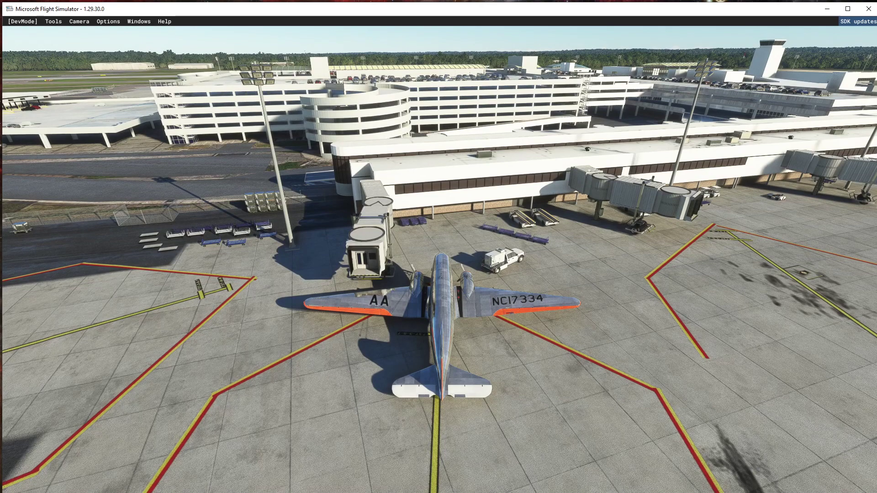
{"action": "key", "text": "Left"}
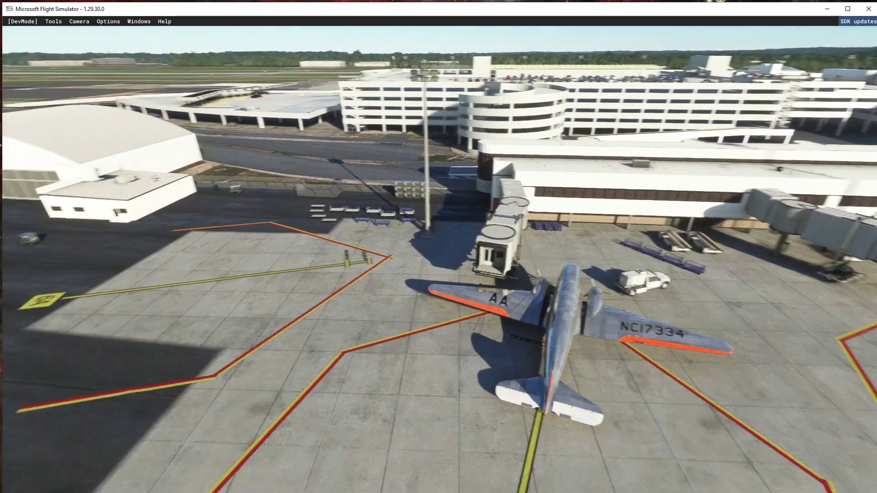
{"action": "key", "text": "Up"}
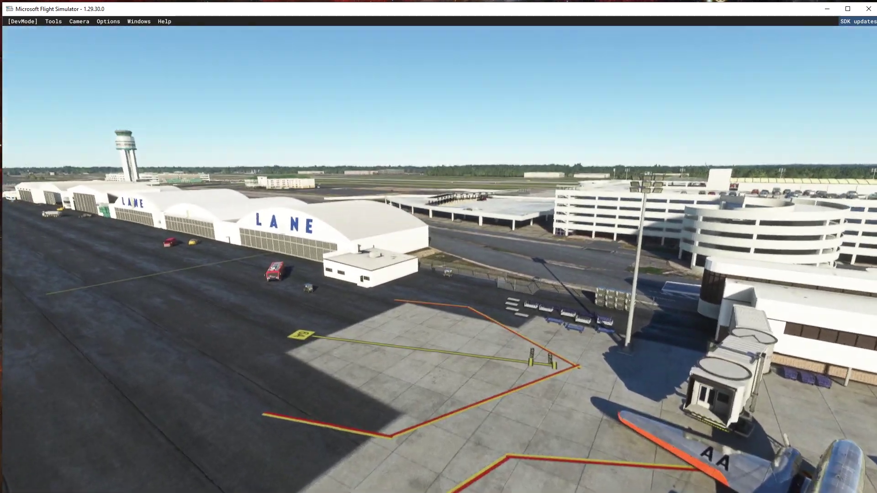
{"action": "key", "text": "w"}
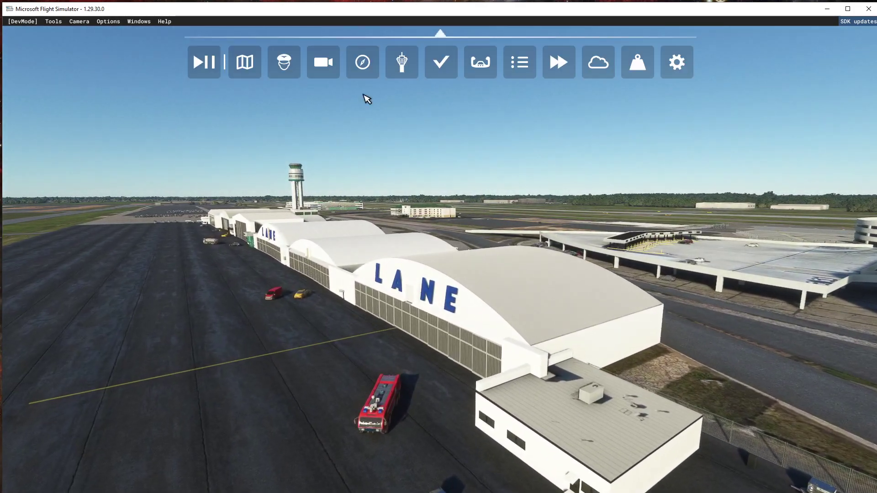
Check the Drone Speed value in the toolbar Camera panel
{"action": "mouse_move", "coordinate": [440, 36]}
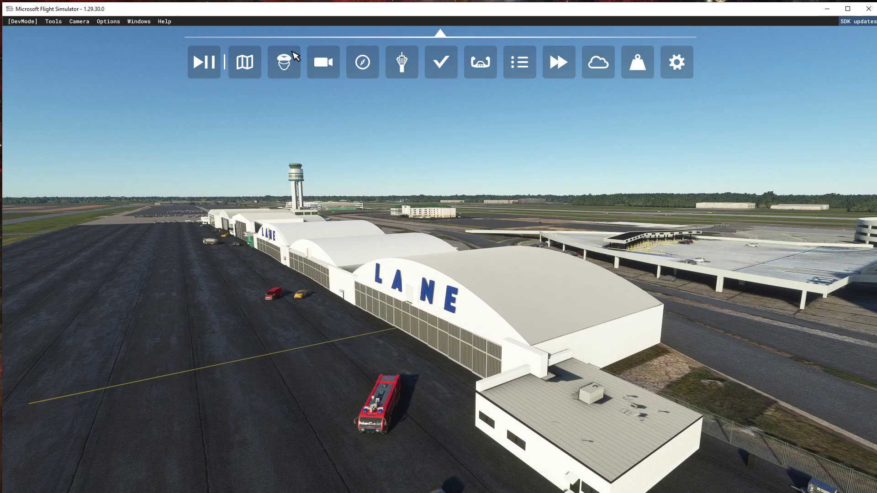
{"action": "left_click", "coordinate": [324, 73]}
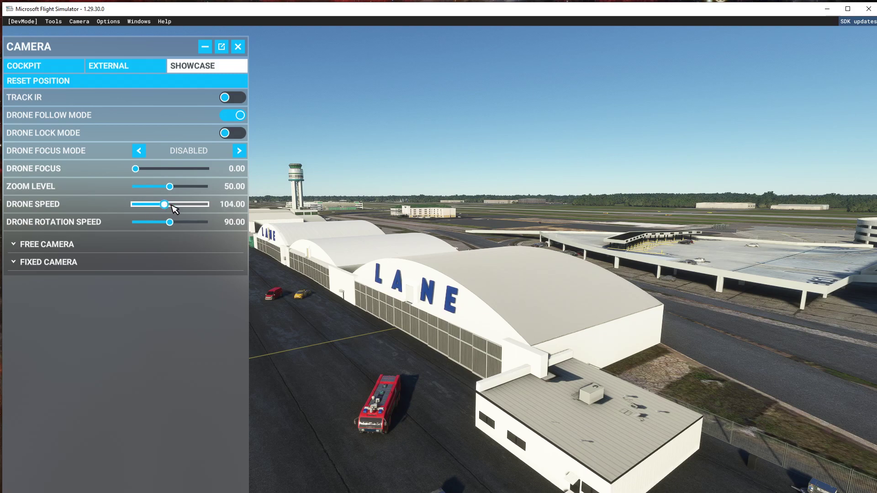
{"action": "left_click", "coordinate": [238, 46]}
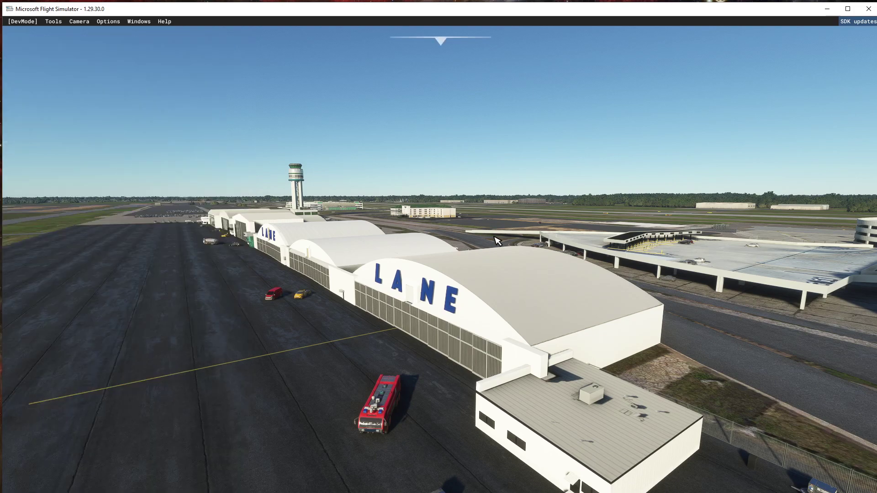
Fly past the LANE hangars and control tower to the Hampton Inn, descending to facade level
{"action": "key", "text": "w"}
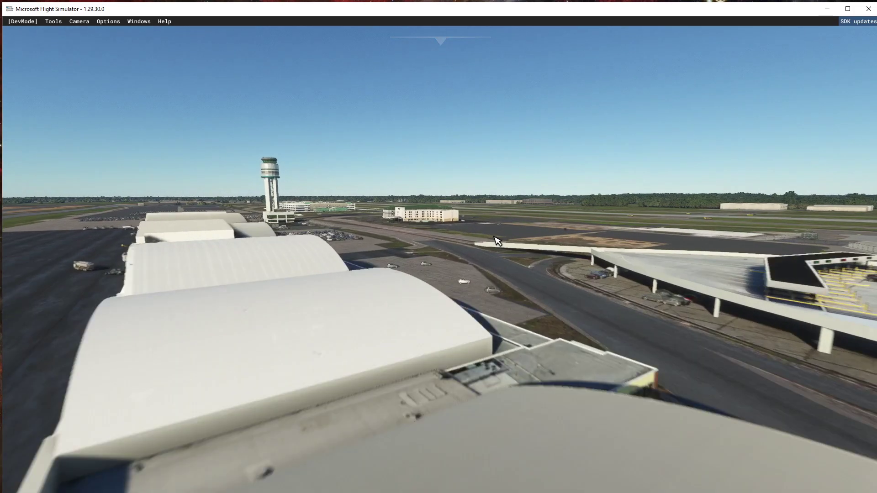
{"action": "key", "text": "w"}
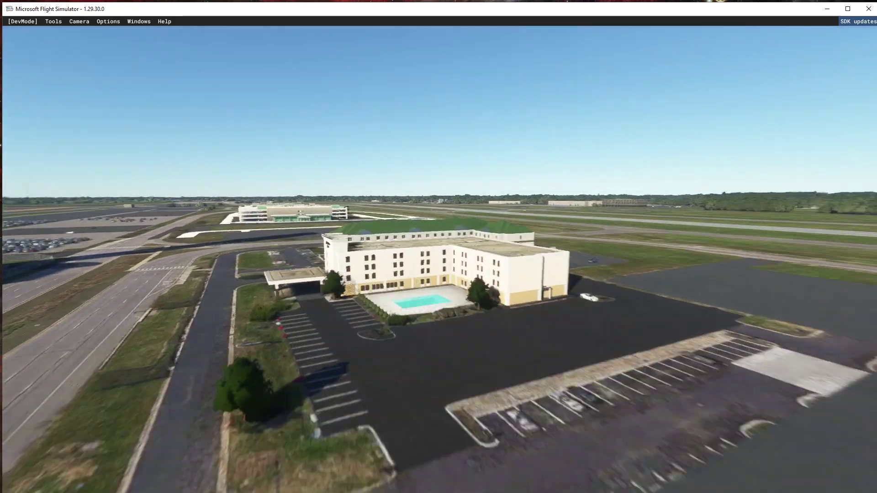
{"action": "key", "text": "w"}
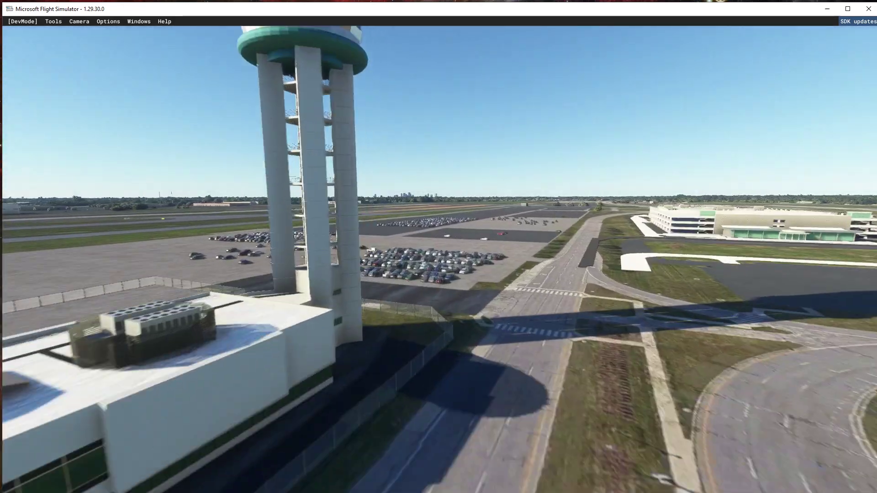
{"action": "key", "text": "w"}
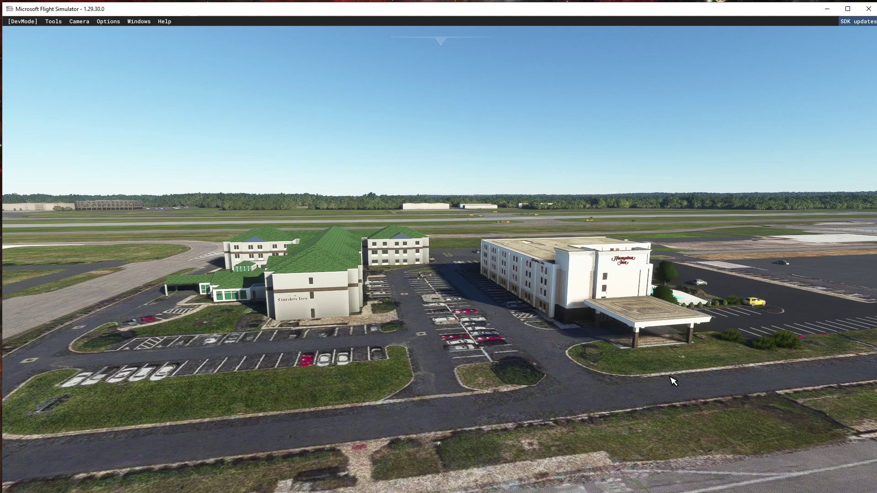
{"action": "key", "text": "w"}
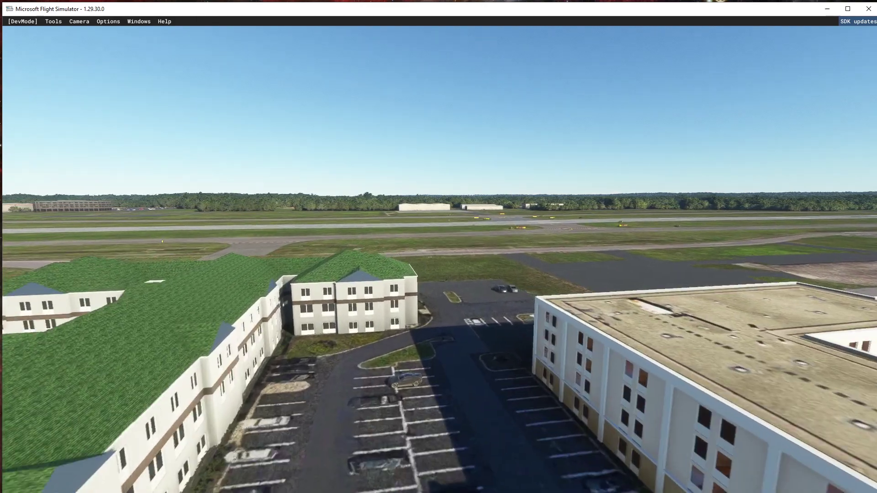
{"action": "key", "text": "d"}
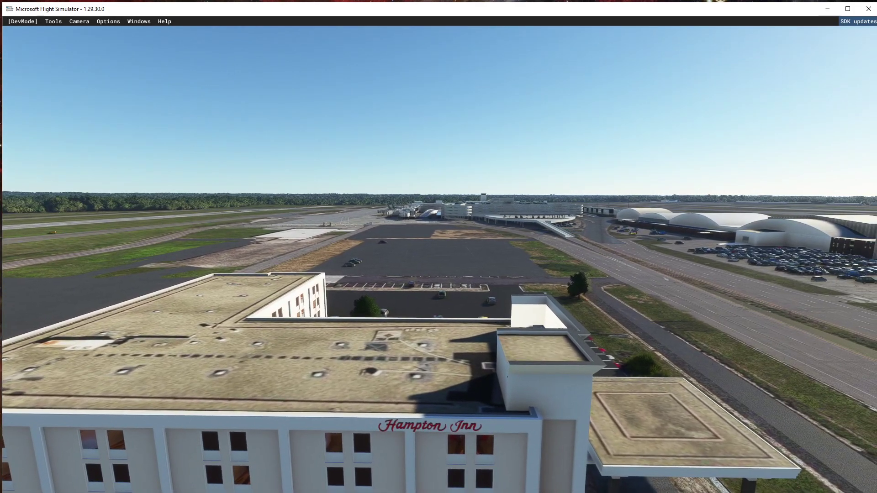
{"action": "key", "text": "f"}
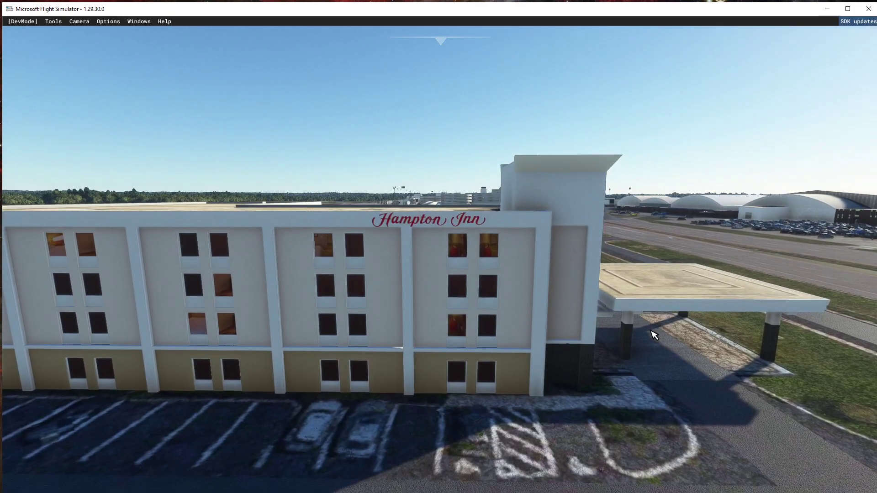
{"action": "key", "text": "Up"}
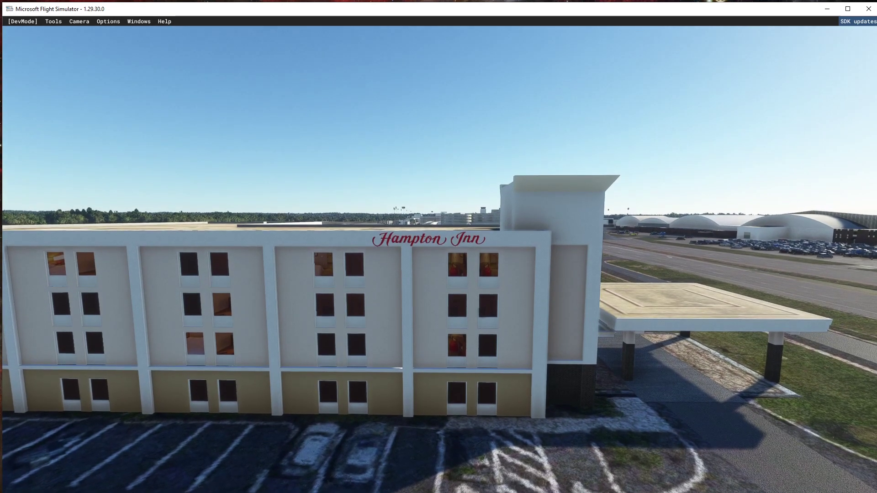
Approach the Hampton Inn facade, swing toward the entrance canopy, then back off to face it
{"action": "key", "text": "w"}
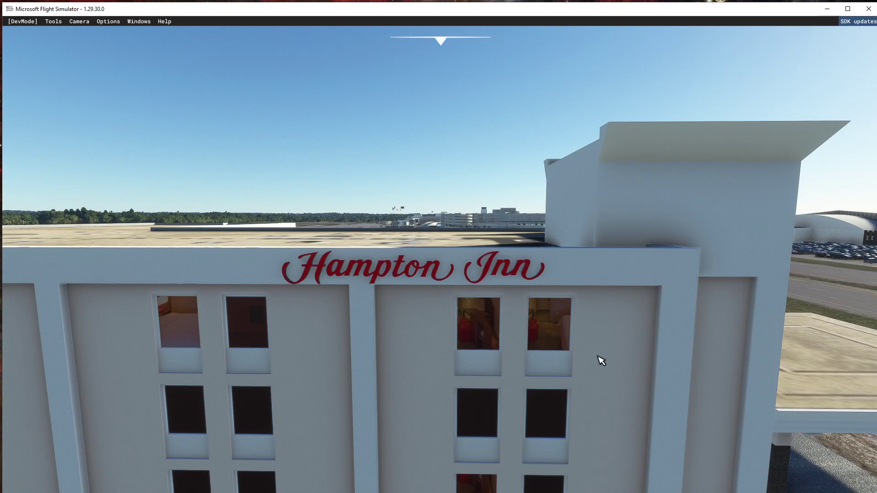
{"action": "key", "text": "w"}
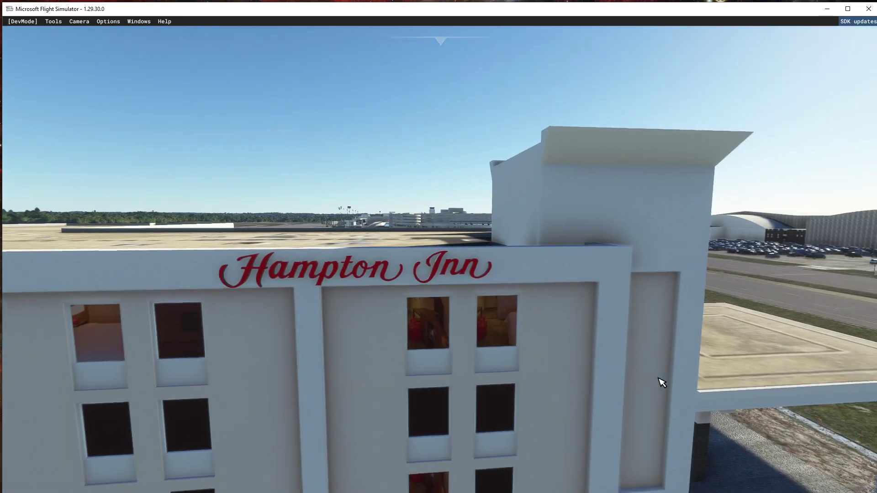
{"action": "key", "text": "d"}
{"action": "key", "text": "s"}
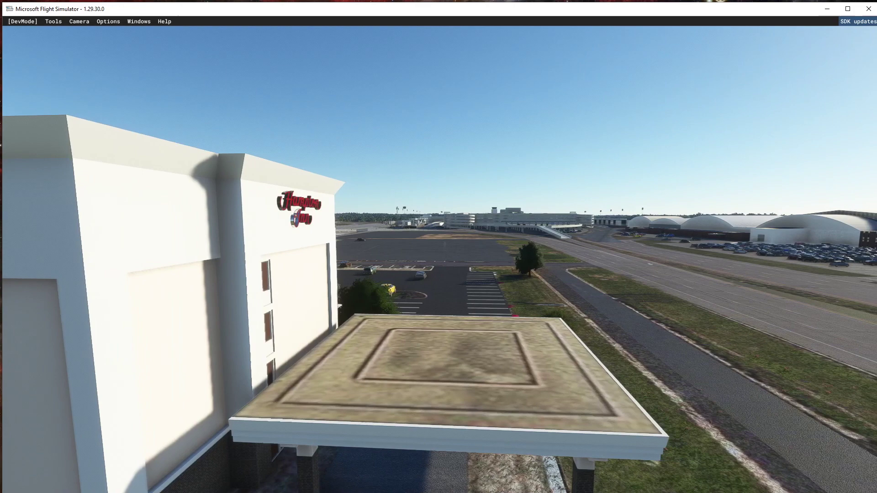
{"action": "key", "text": "q"}
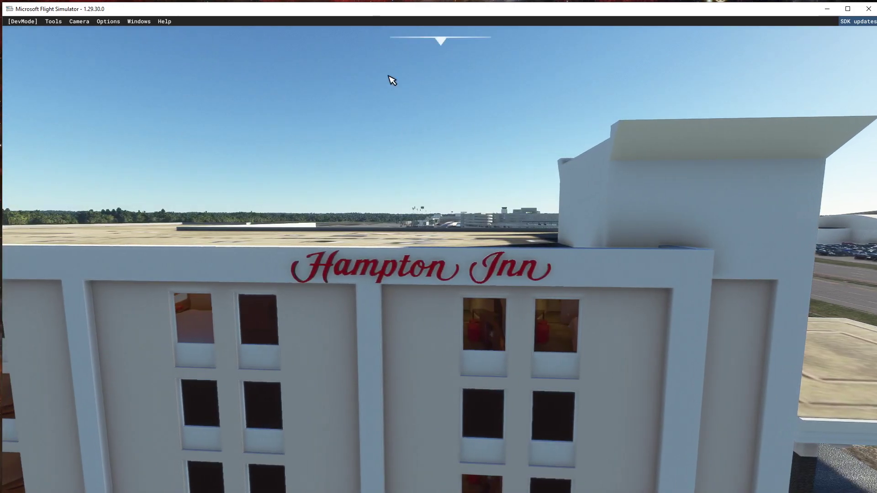
Lower the drone speed in the Camera panel for slow movement
{"action": "mouse_move", "coordinate": [425, 39]}
{"action": "left_click", "coordinate": [316, 65]}
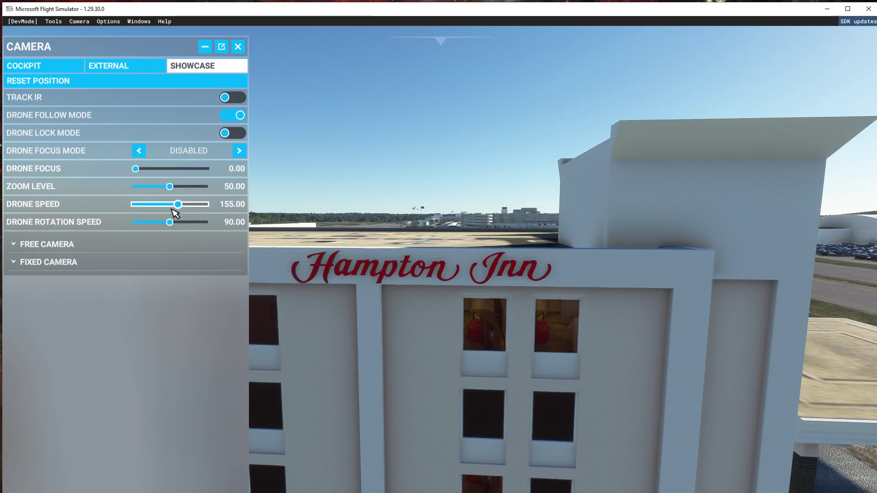
{"action": "left_click_drag", "start_coordinate": [179, 205], "coordinate": [138, 206]}
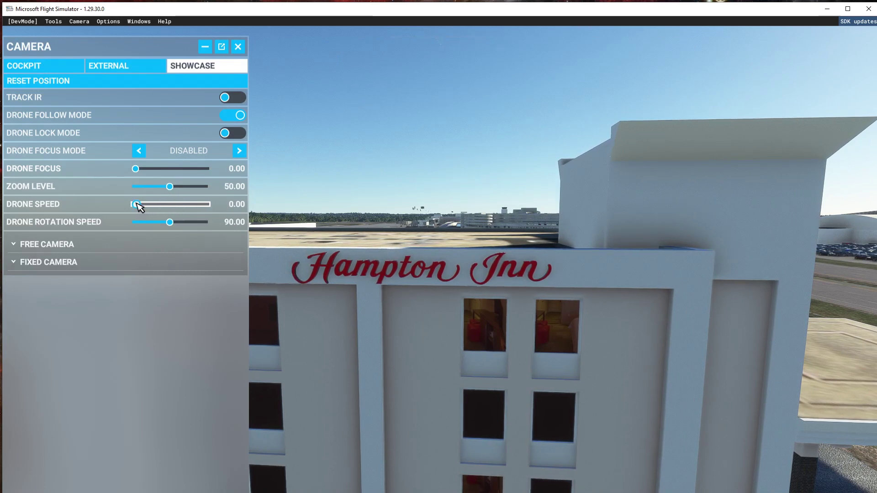
{"action": "left_click", "coordinate": [242, 47]}
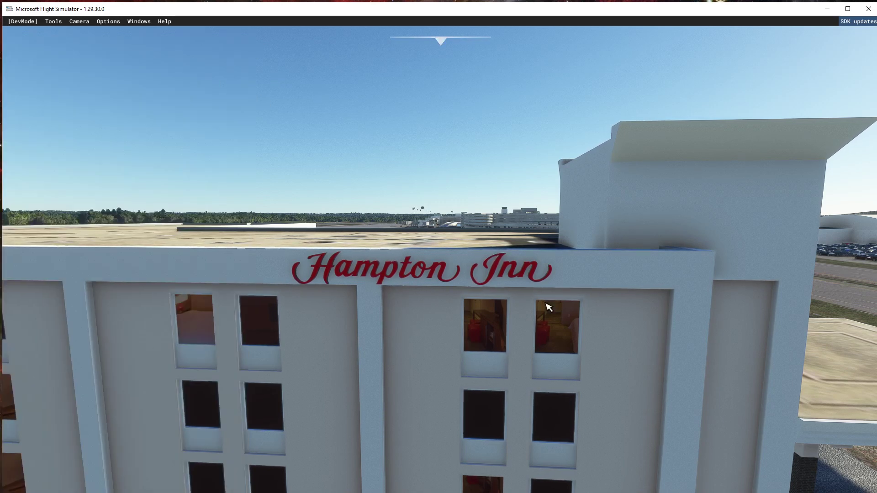
Slide sideways and downward along the lit windows to show the room-interior parallax
{"action": "key", "text": "d"}
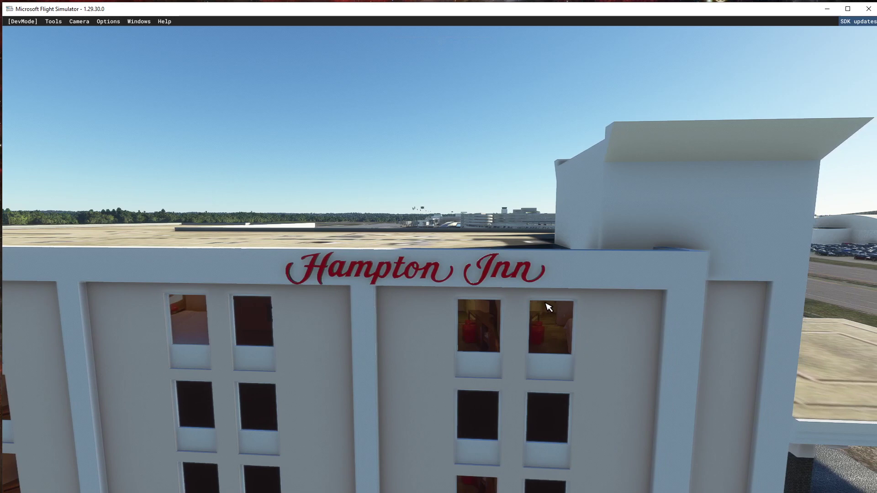
{"action": "key", "text": "d"}
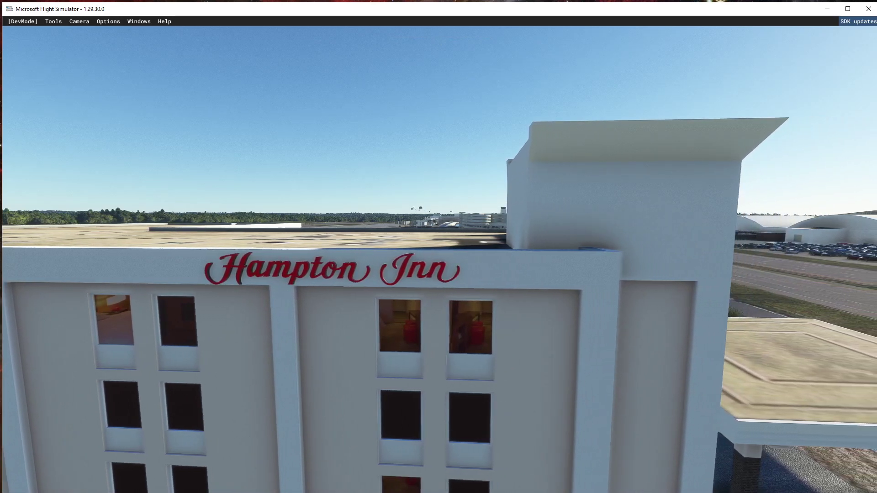
{"action": "key", "text": "d"}
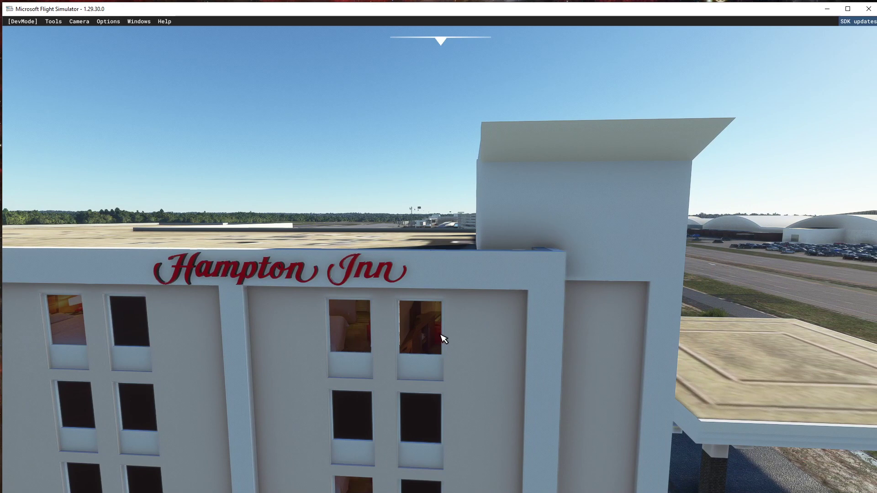
{"action": "key", "text": "d"}
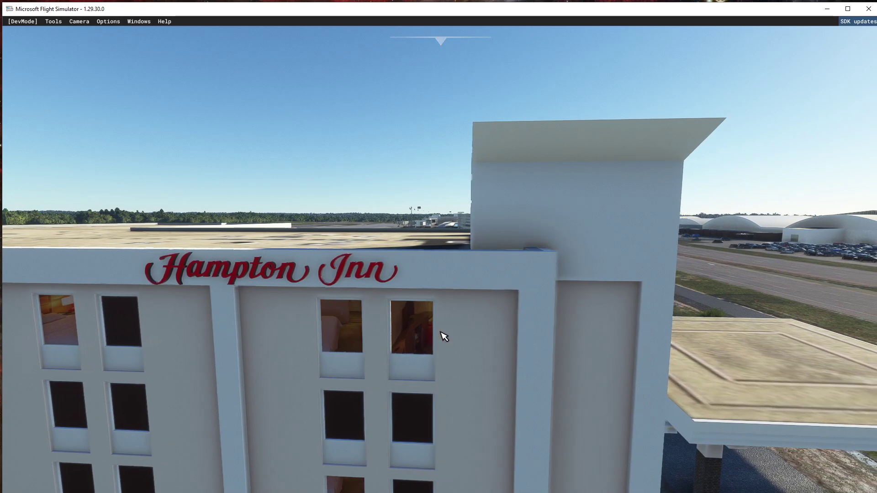
{"action": "key", "text": "a"}
{"action": "key", "text": "a"}
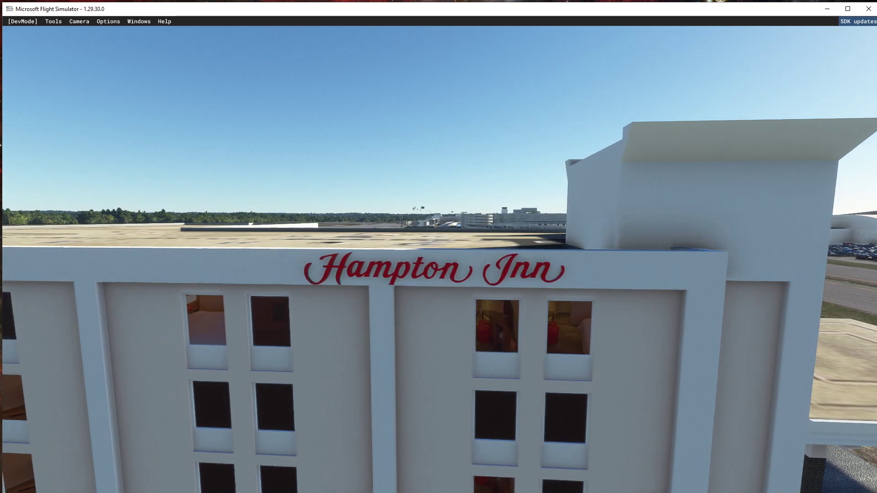
{"action": "key", "text": "f"}
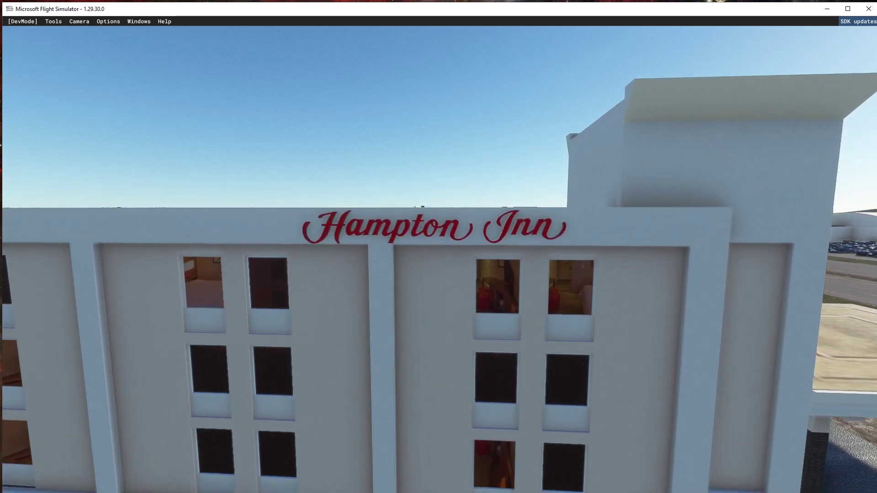
{"action": "key", "text": "f"}
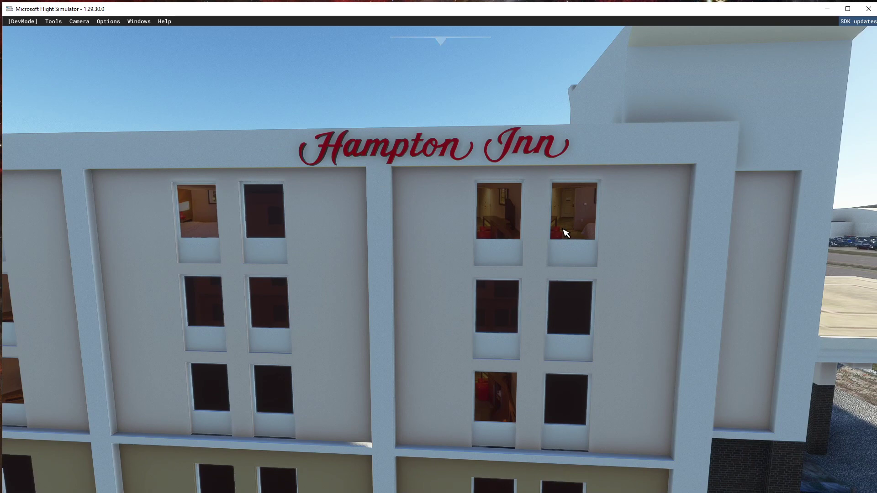
{"action": "key", "text": "a"}
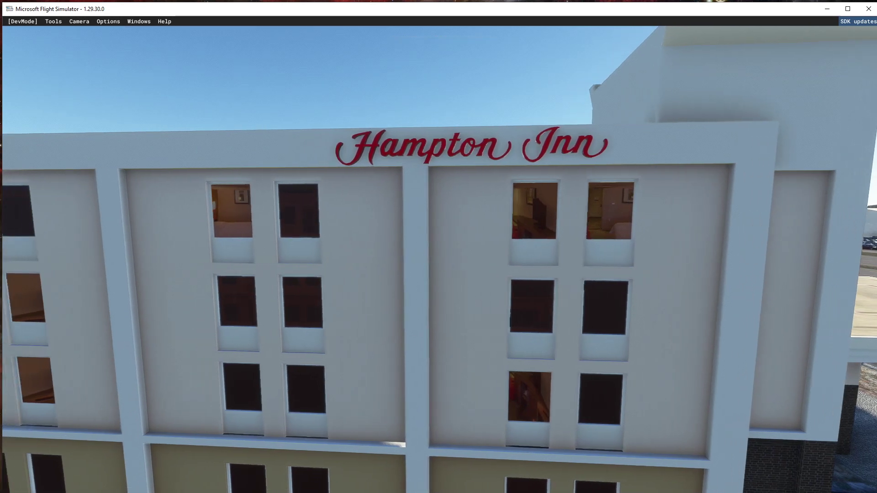
{"action": "key", "text": "a"}
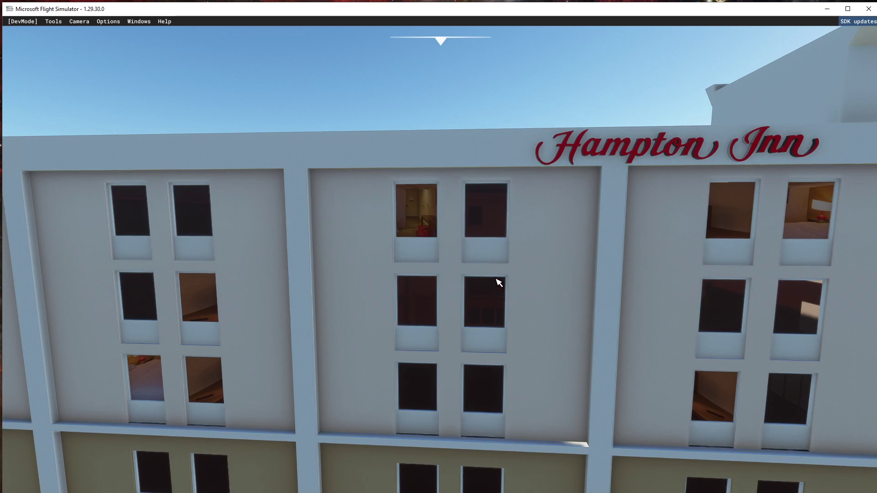
Close in until two centre windows fill the view, then back out to the whole facade
{"action": "key", "text": "s"}
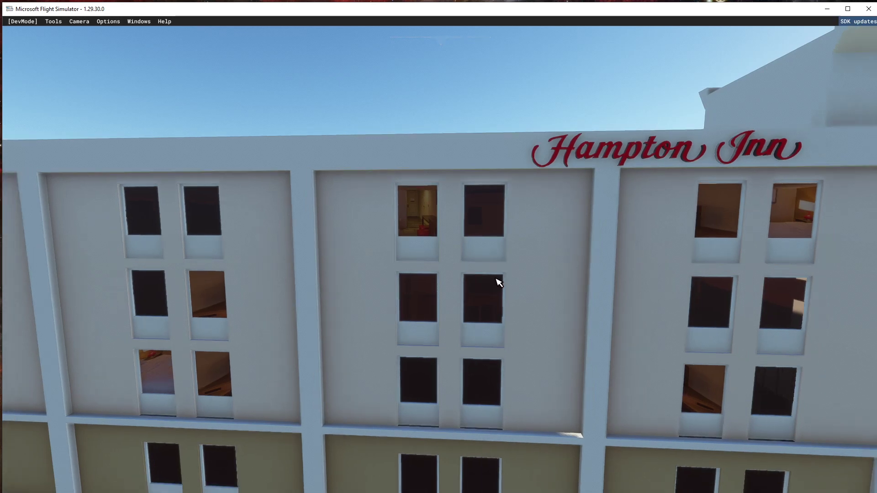
{"action": "key", "text": "w"}
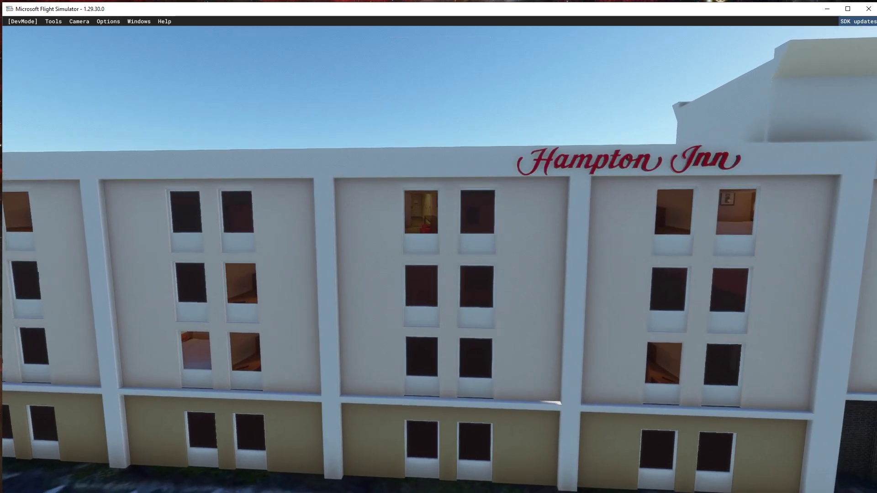
{"action": "key", "text": "w"}
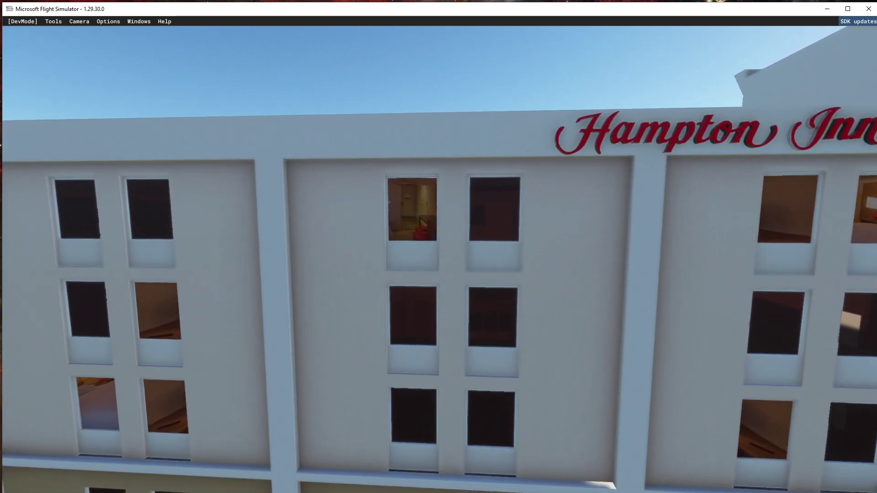
{"action": "key", "text": "w"}
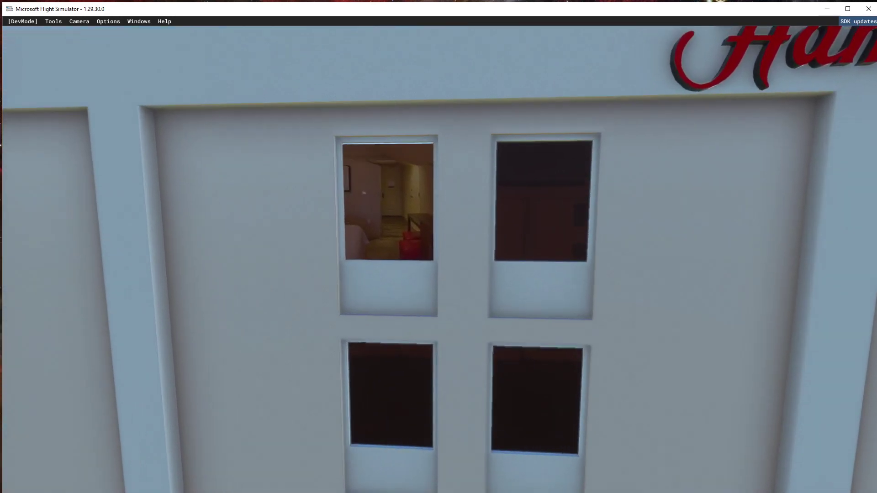
{"action": "key", "text": "s"}
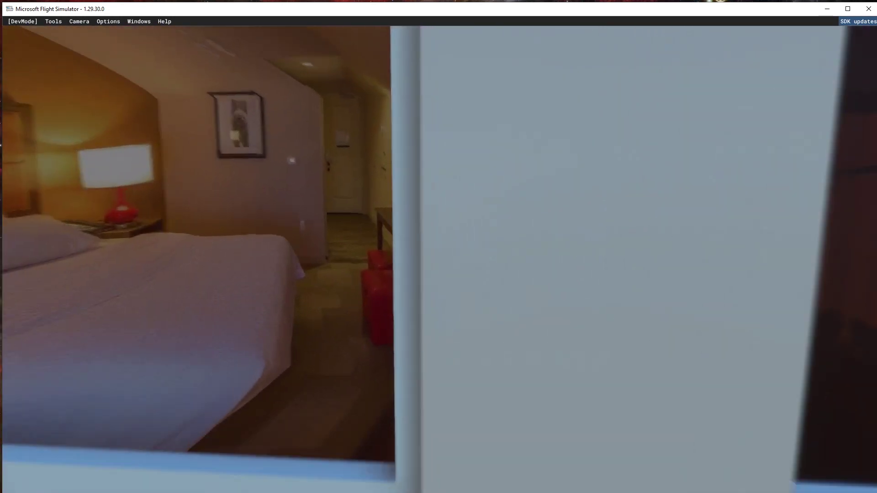
{"action": "key", "text": "w"}
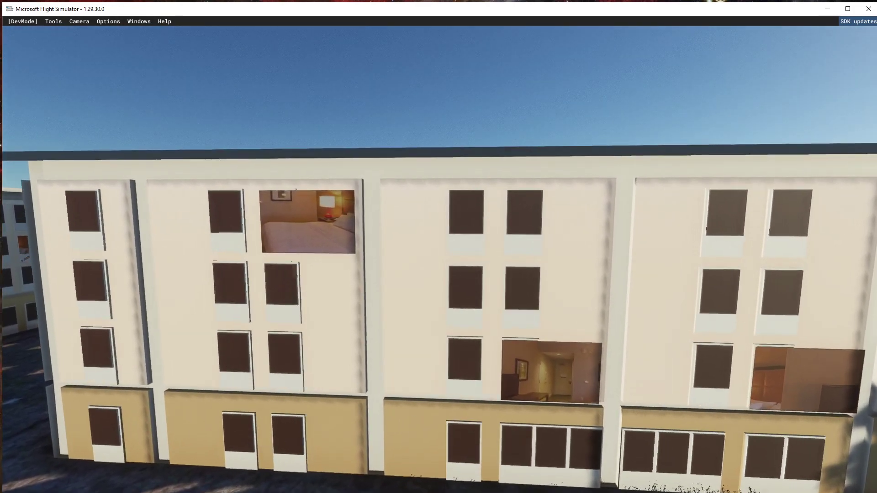
Close in on a room window, then strafe sideways across the pool to reveal its depth
{"action": "key", "text": "w"}
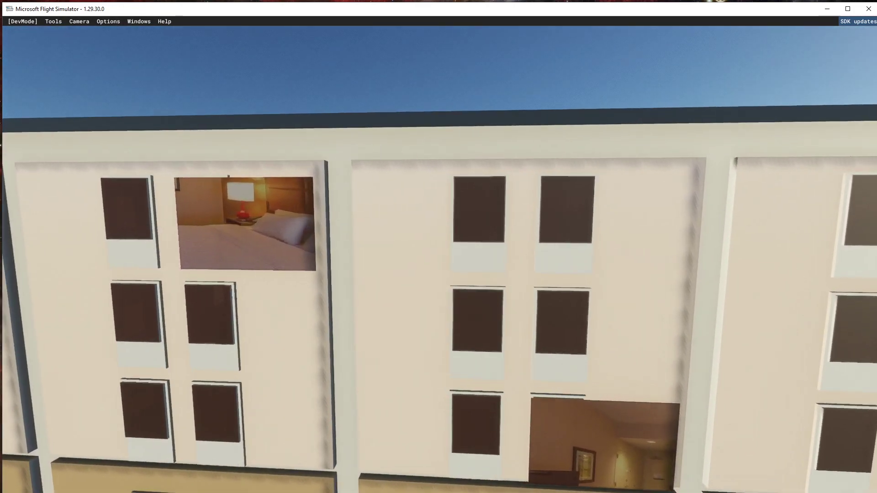
{"action": "key", "text": "w"}
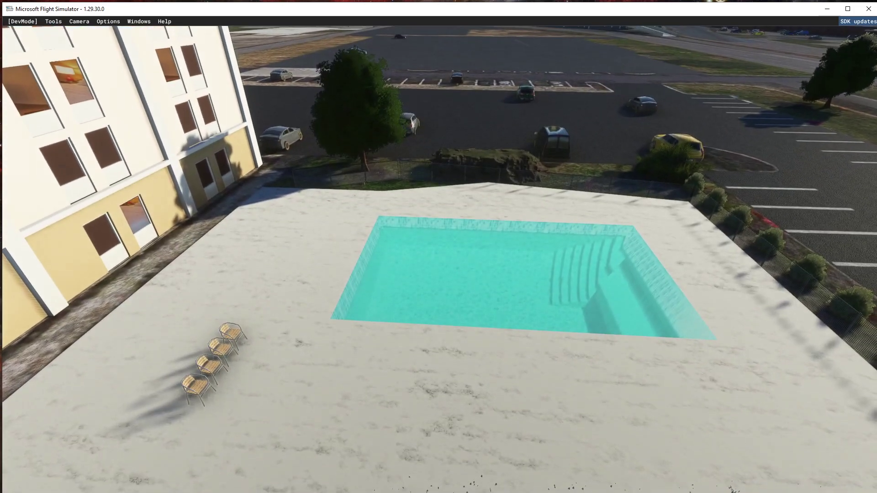
{"action": "key", "text": "d"}
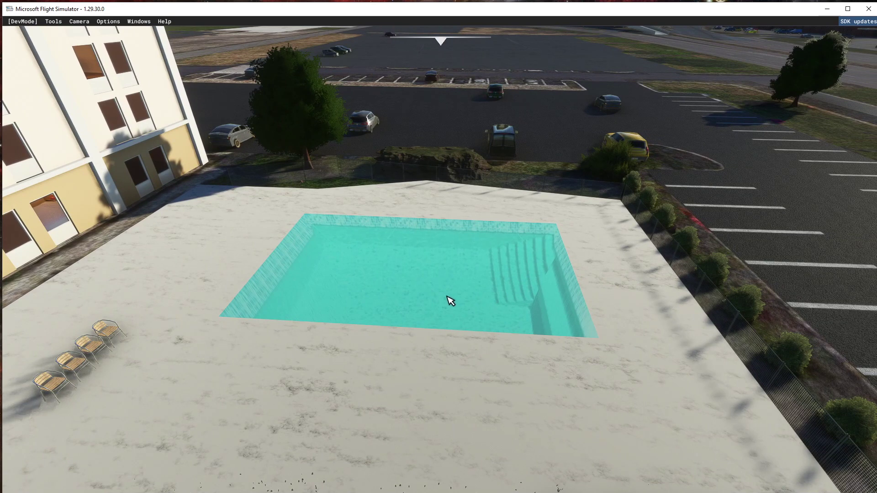
{"action": "key", "text": "d"}
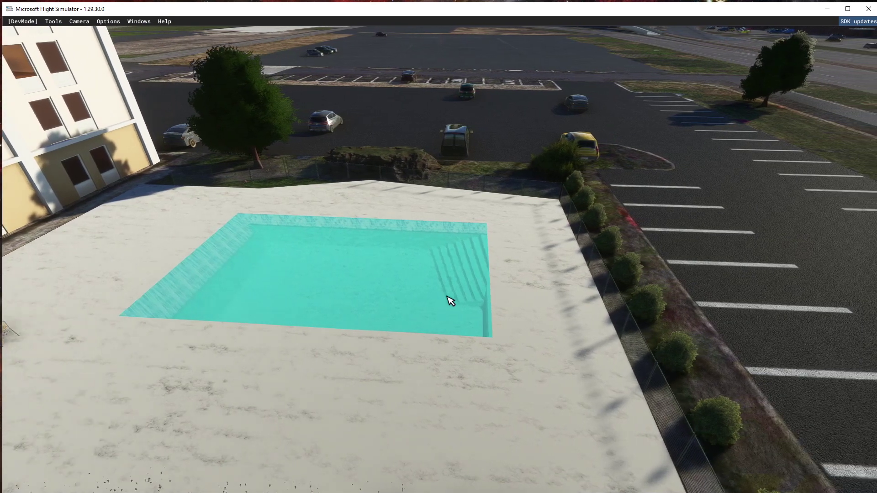
{"action": "key", "text": "a"}
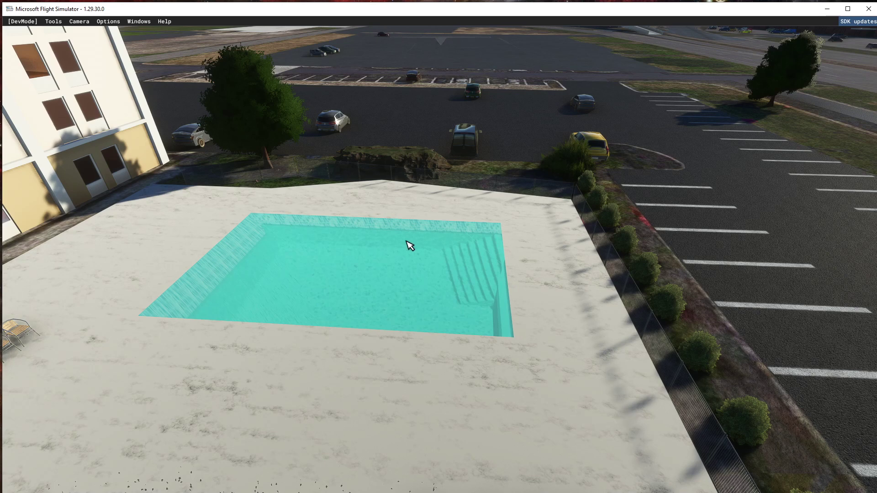
Drop the drone low and strafe left and right over the pool deck, then pull back to include fence and shrubs
{"action": "scroll", "coordinate": [438, 274], "scroll_direction": "up", "scroll_amount": 3}
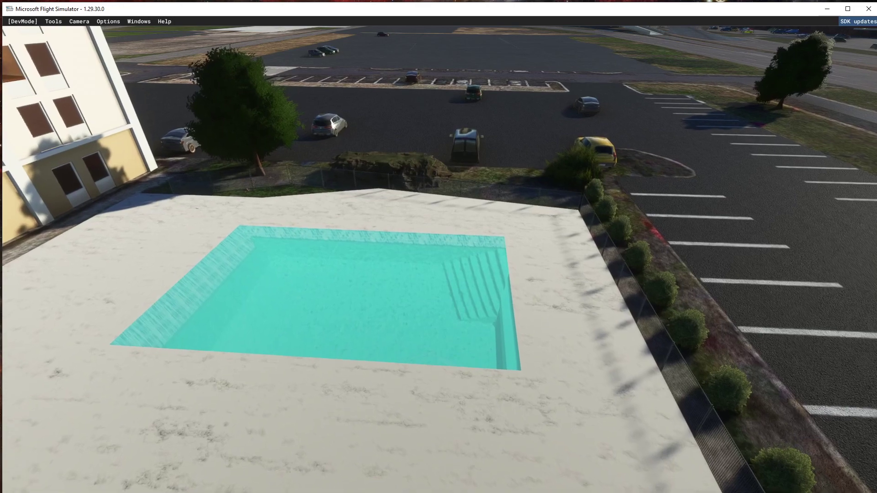
{"action": "key", "text": "a"}
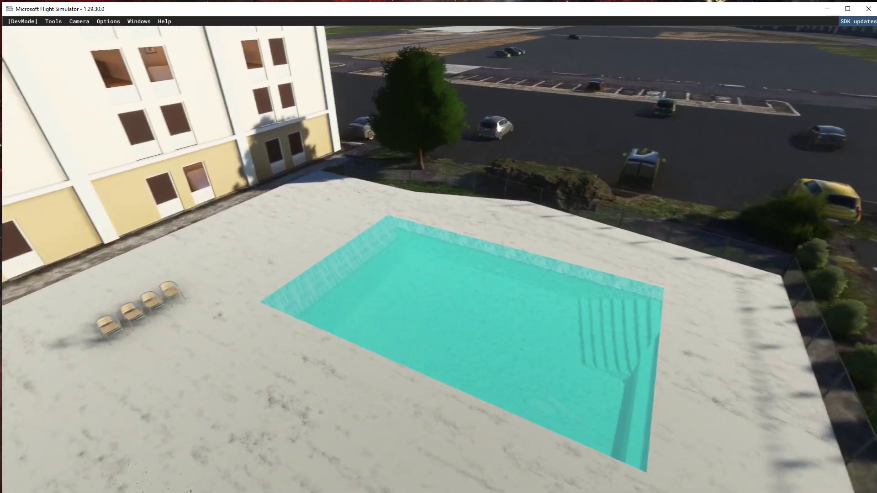
{"action": "key", "text": "a"}
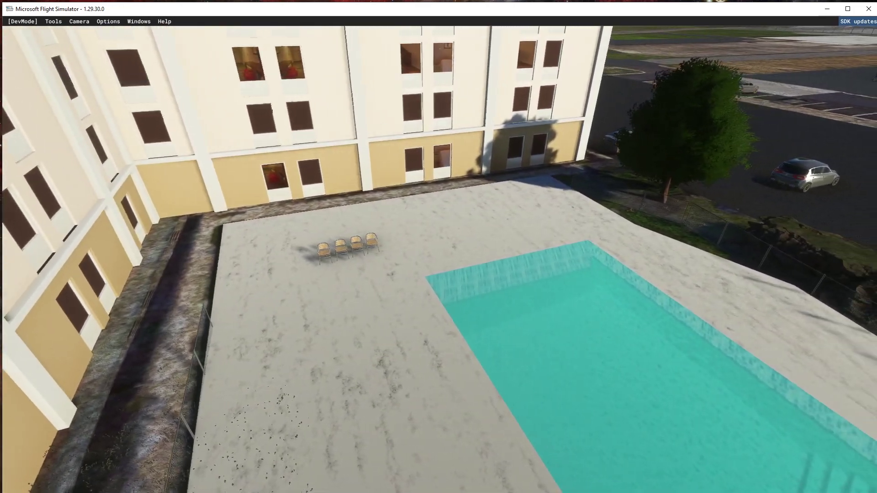
{"action": "key", "text": "d"}
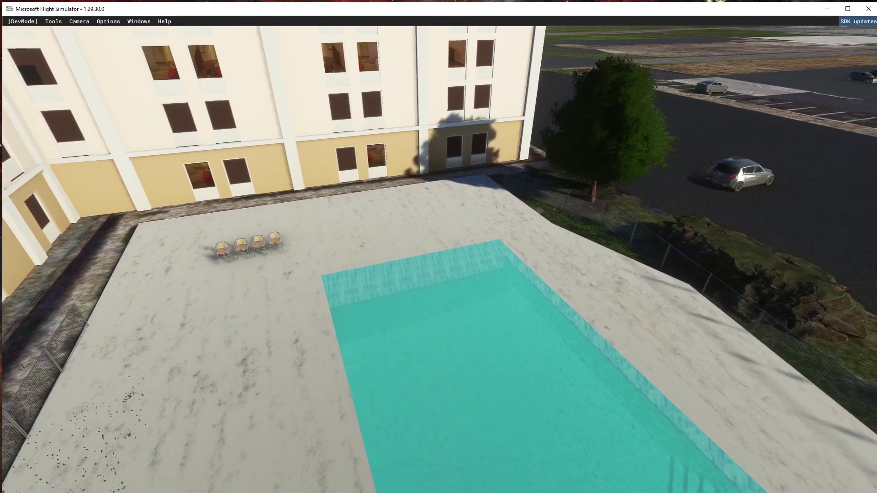
{"action": "key", "text": "d"}
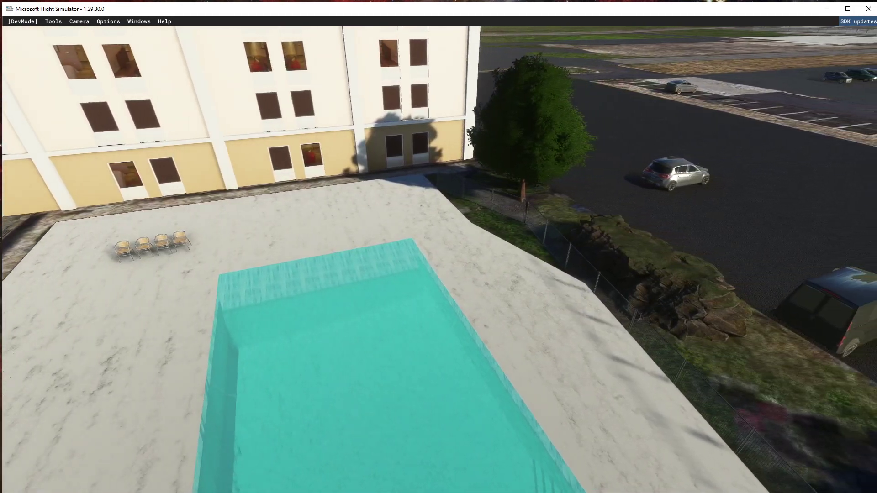
{"action": "key", "text": "d"}
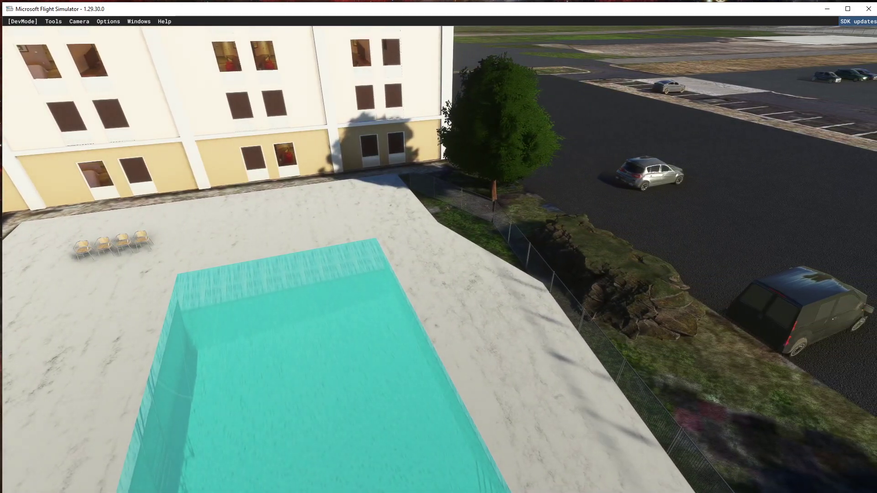
{"action": "key", "text": "d"}
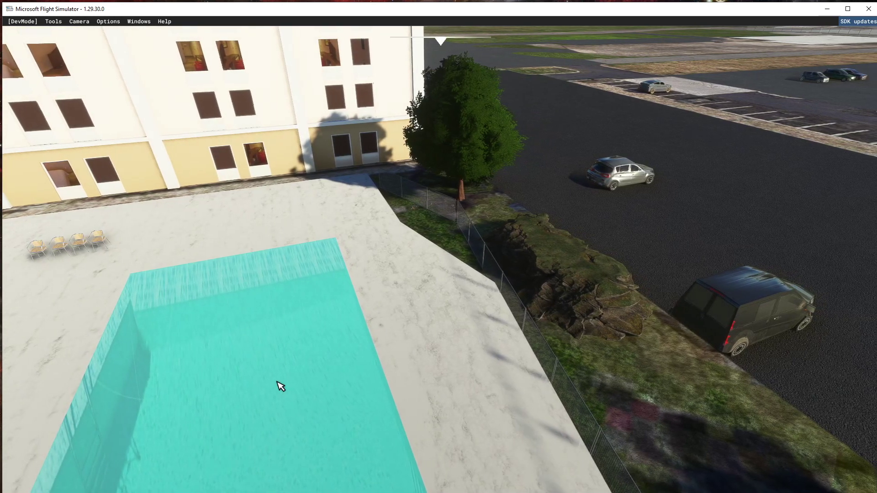
{"action": "key", "text": "a"}
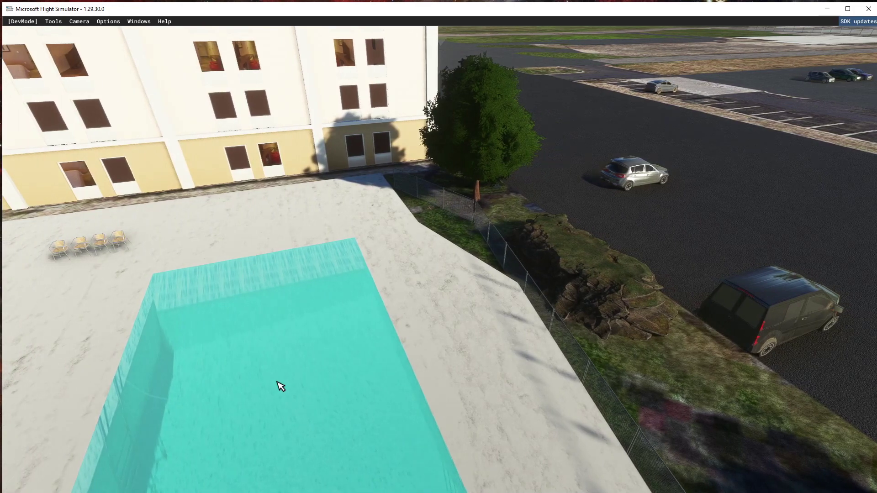
{"action": "key", "text": "s"}
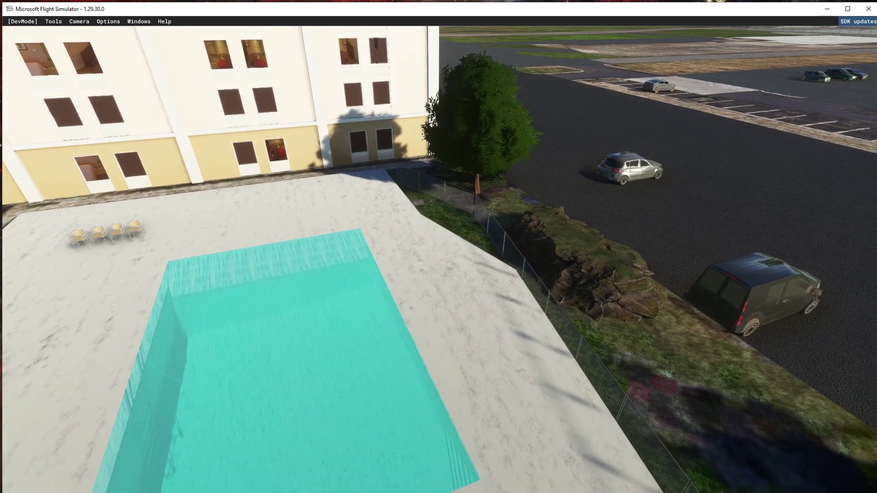
{"action": "key", "text": "s"}
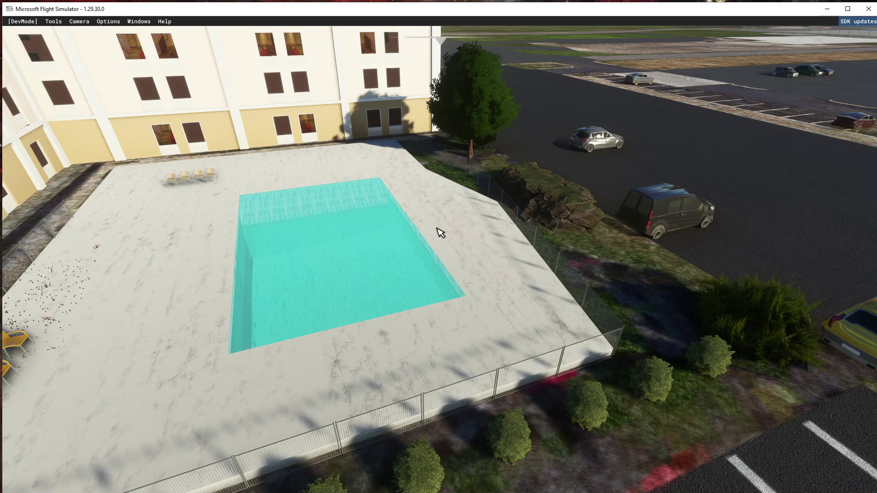
Drag the Drone Speed slider in the Camera panel from 2.00 to 111.00
{"action": "mouse_move", "coordinate": [440, 51]}
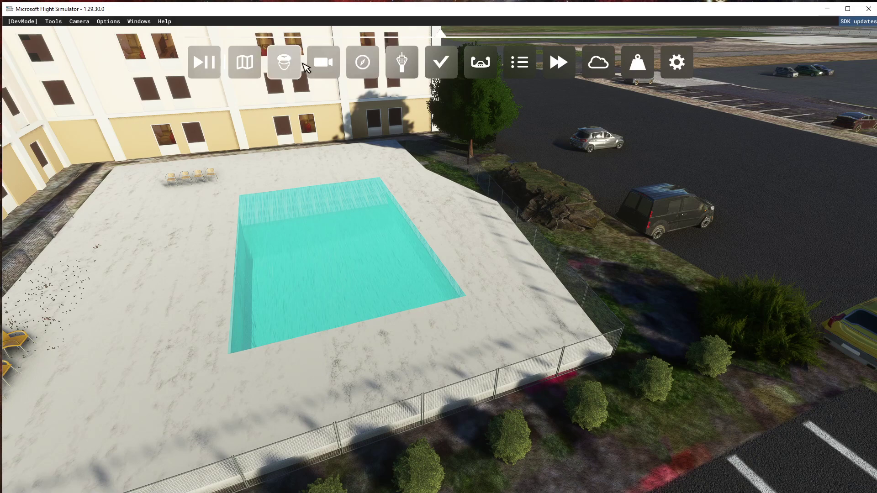
{"action": "left_click", "coordinate": [323, 61]}
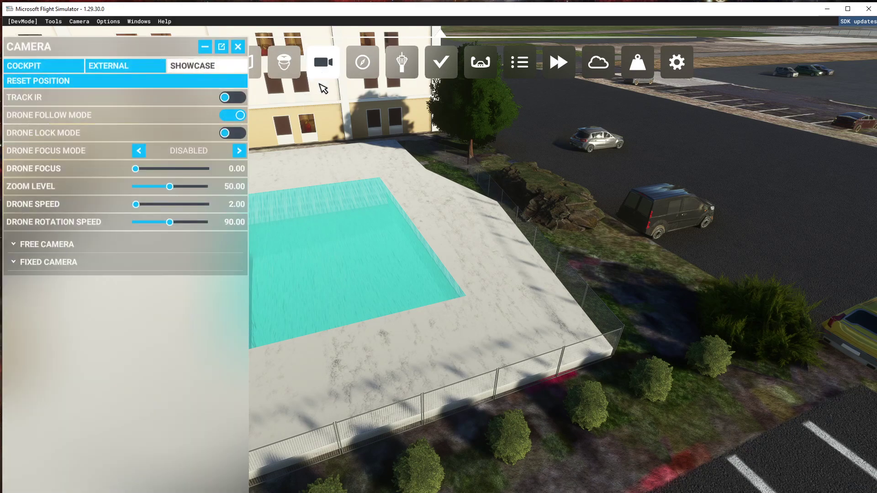
{"action": "left_click_drag", "start_coordinate": [137, 206], "coordinate": [166, 205]}
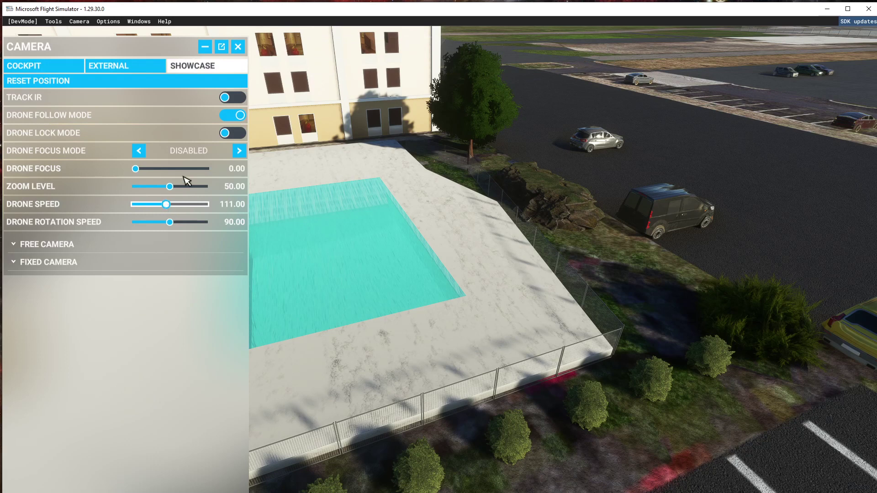
{"action": "left_click", "coordinate": [238, 47]}
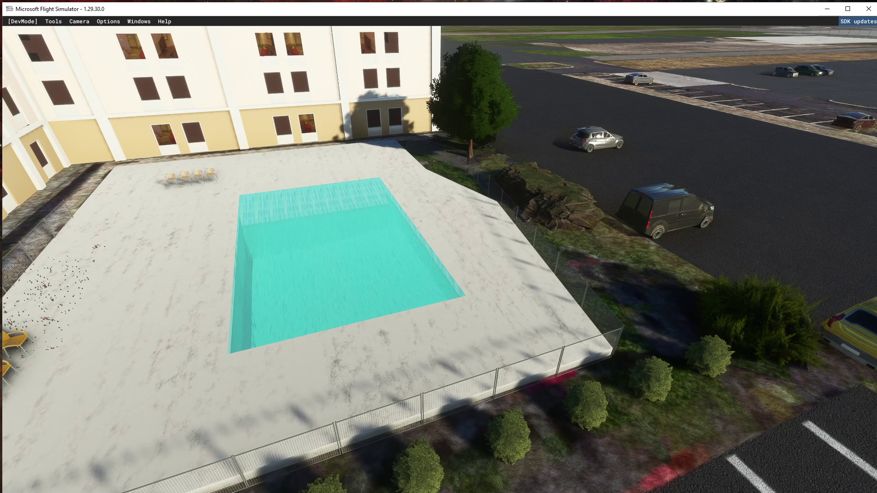
Fly out over the parked cars, climb above the hotel roof, and back away past the road
{"action": "key", "text": "d"}
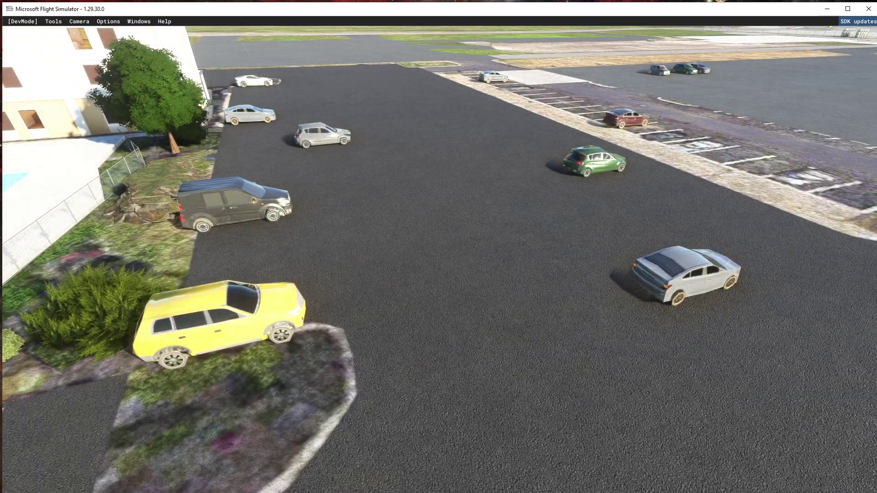
{"action": "key", "text": "r"}
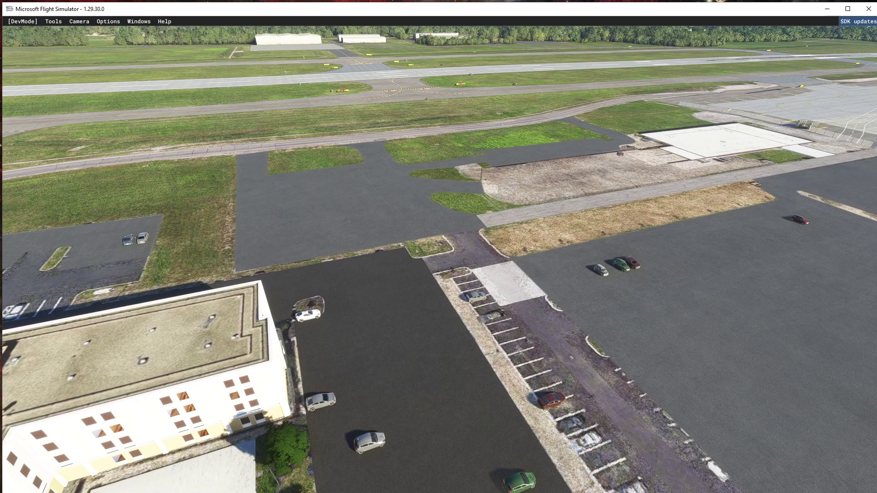
{"action": "key", "text": "s"}
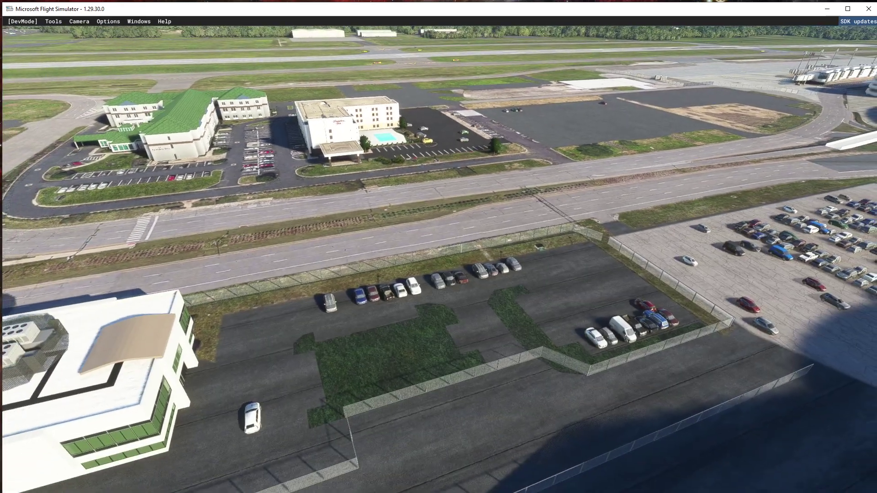